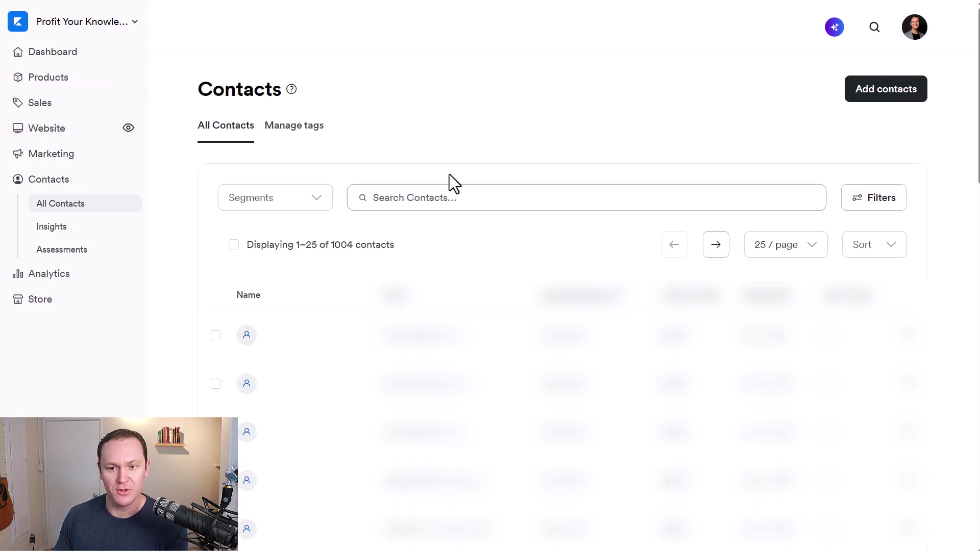
Step: Start a CSV contact import and upload the file Summit Attendees - Permission to Share.csv
click(887, 99)
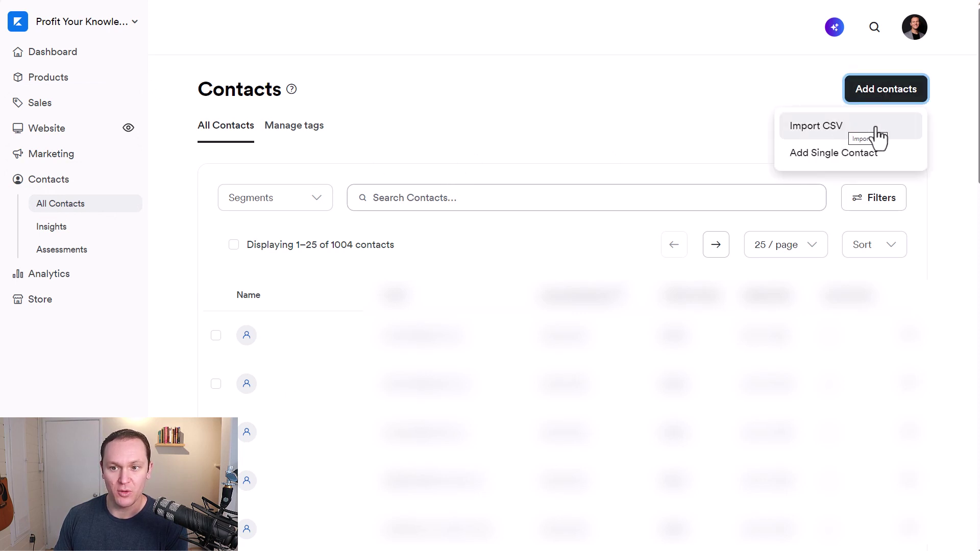
click(876, 127)
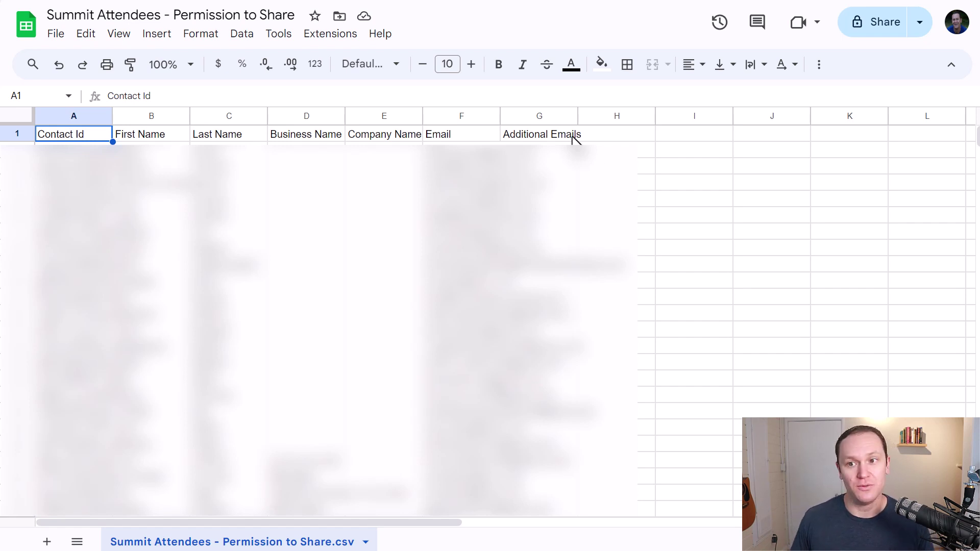
key(ctrl+Tab)
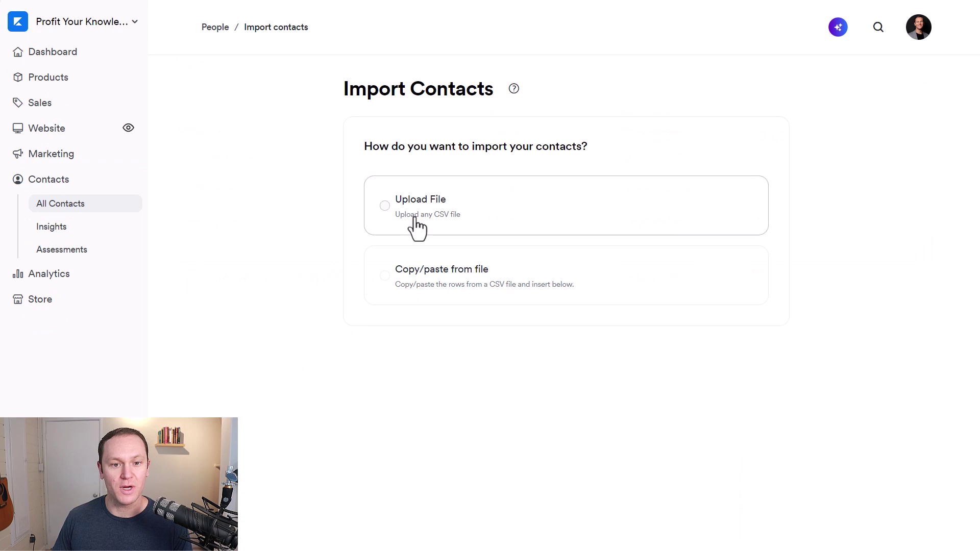
click(414, 209)
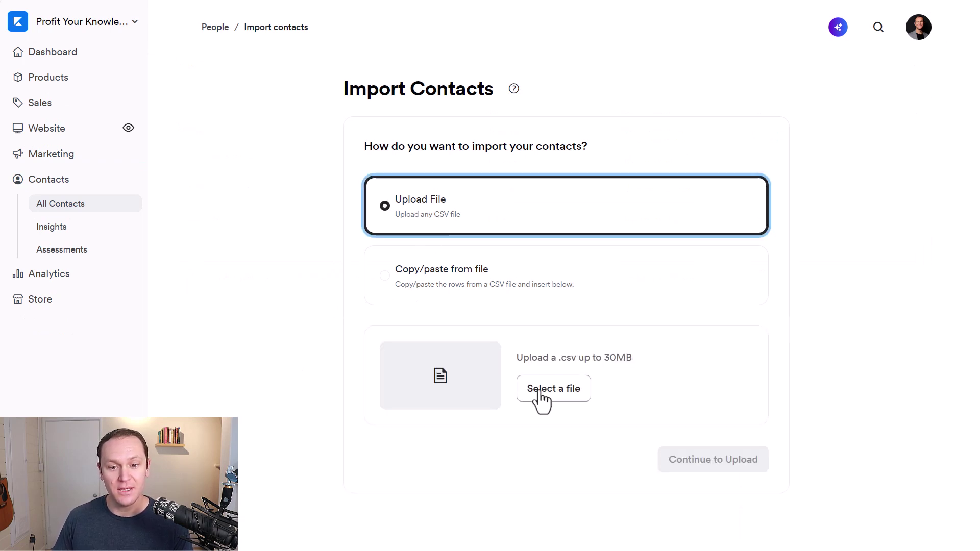
click(540, 390)
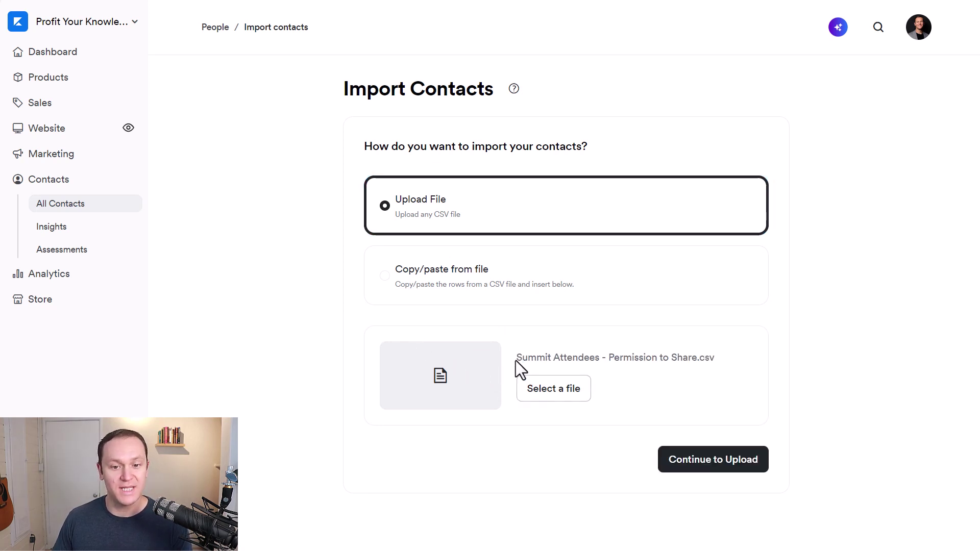
drag(516, 361, 793, 369)
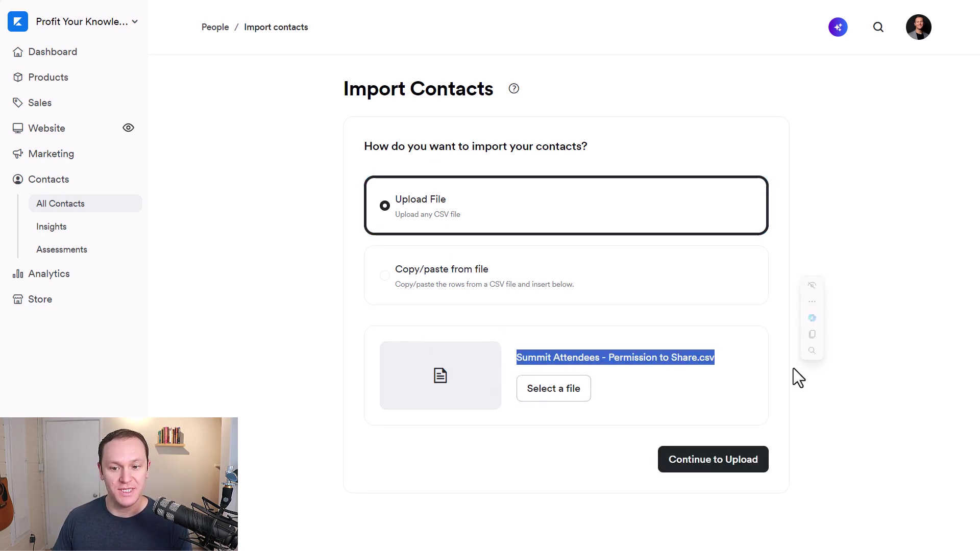
click(863, 370)
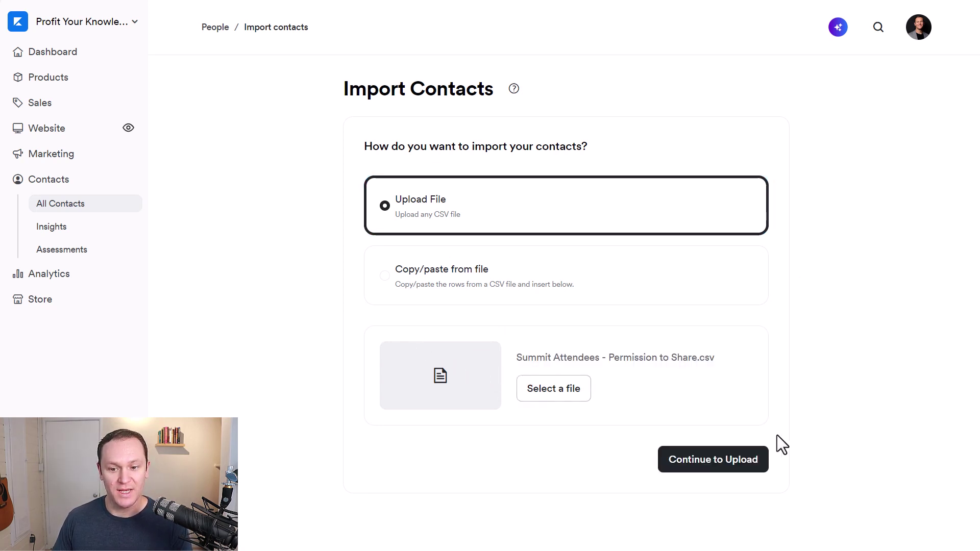
click(701, 474)
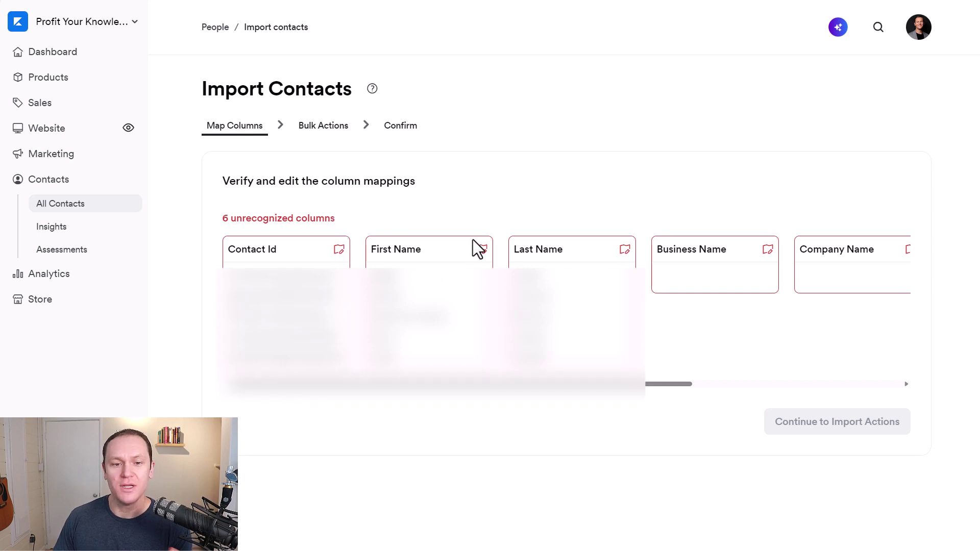
Step: Skip the Contact Id column in the import's column mapping
click(339, 250)
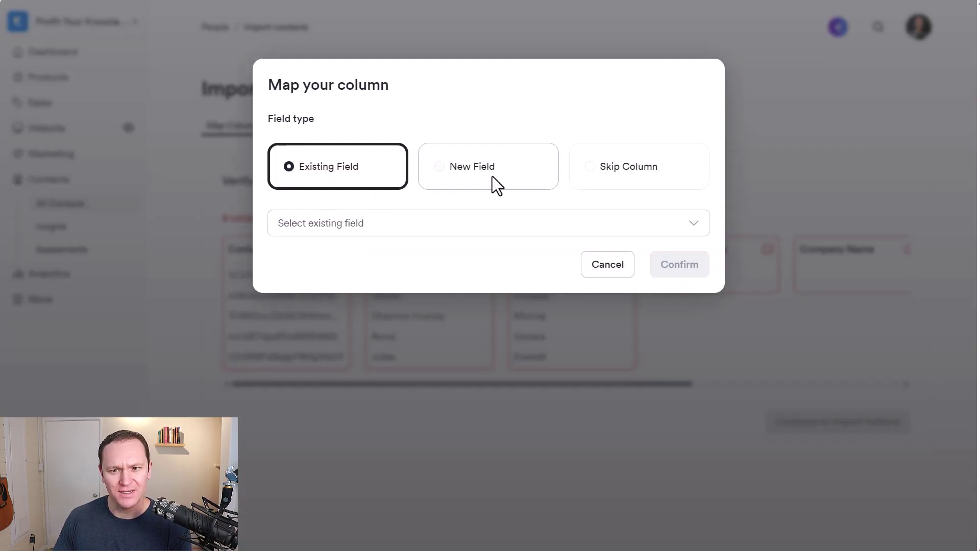
click(605, 171)
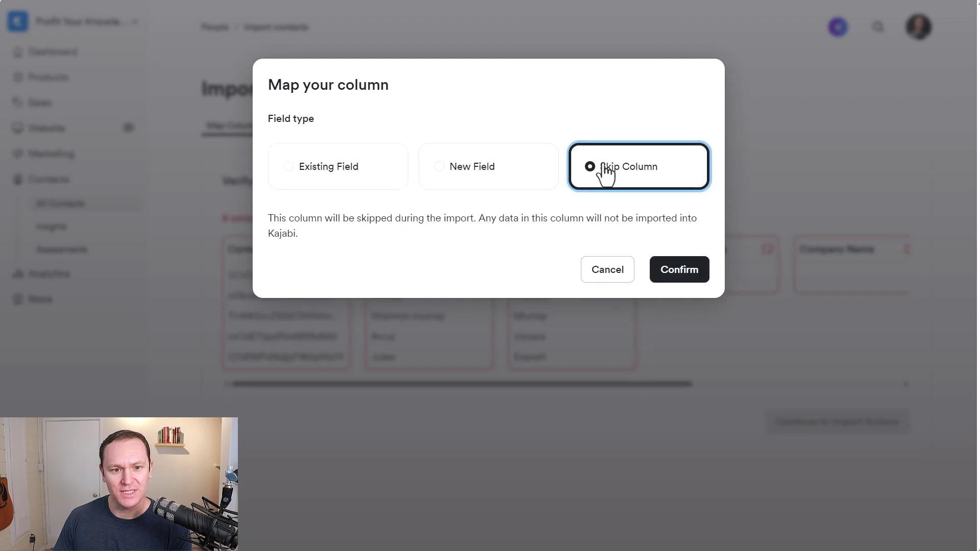
click(682, 270)
Step: Map the First Name column to the existing Name field
click(339, 251)
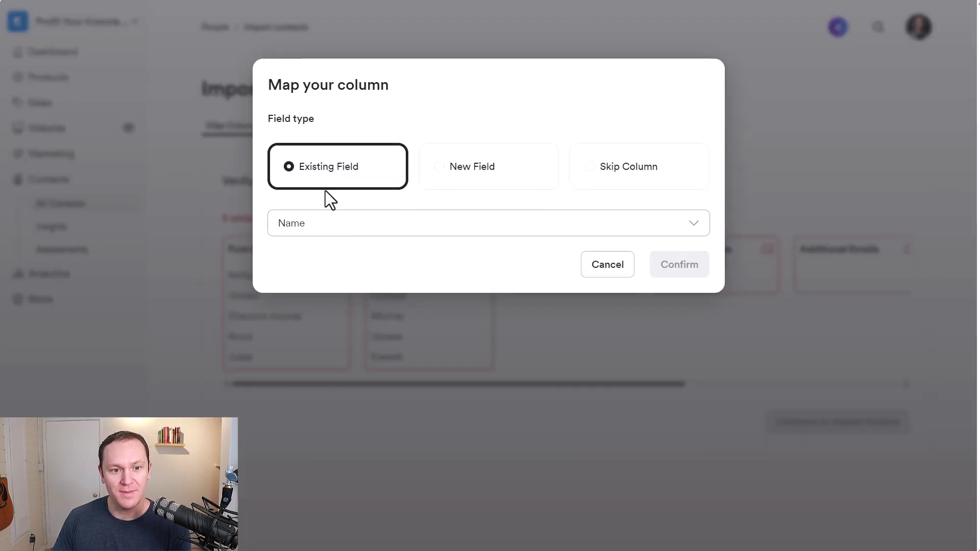
click(335, 225)
click(324, 263)
click(680, 276)
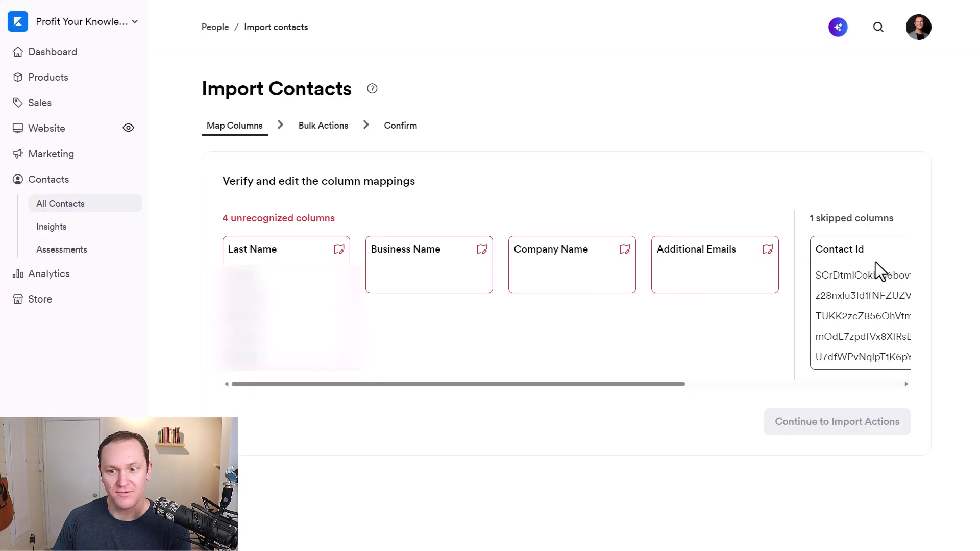
Step: Skip the Business Name, Company Name, Additional Emails and Last Name columns, and proceed to the import actions
click(875, 261)
click(595, 164)
click(695, 272)
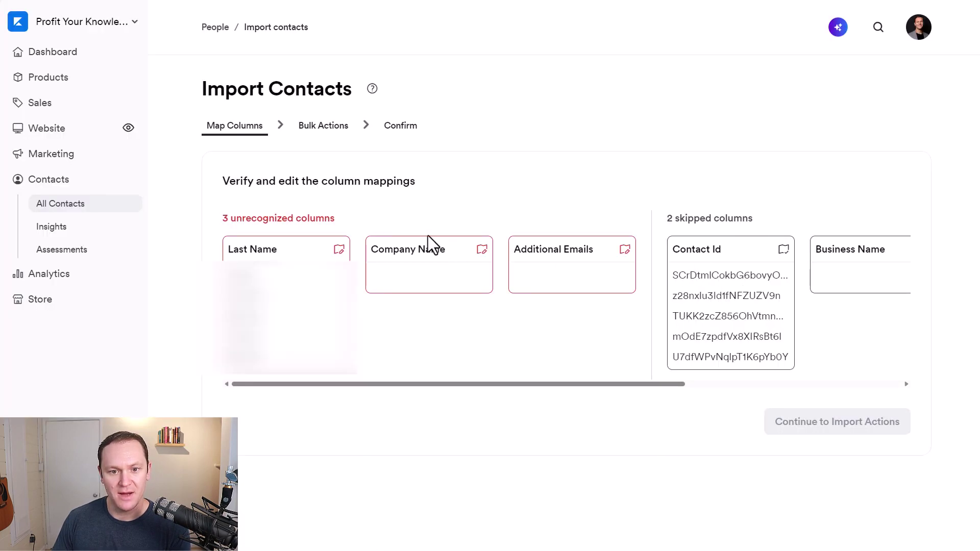
click(480, 252)
click(347, 225)
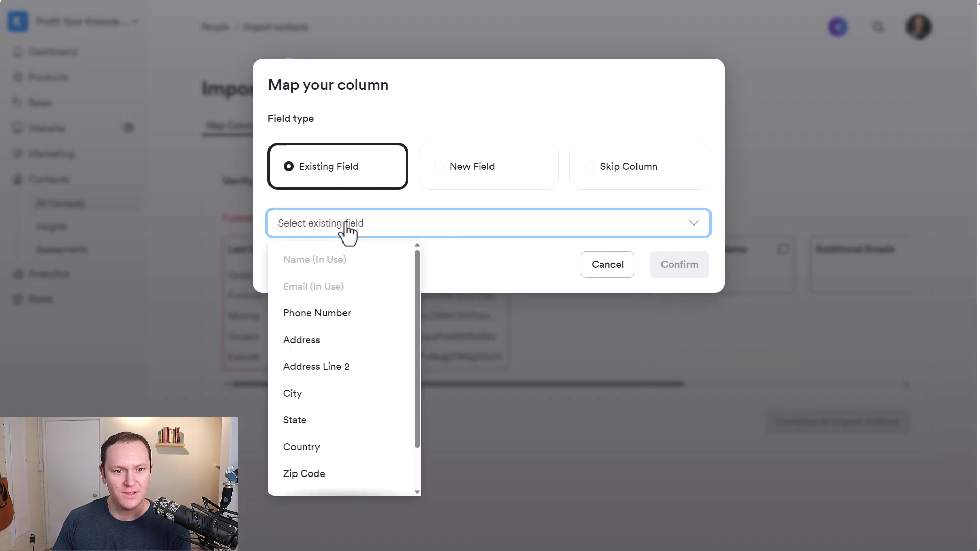
click(577, 171)
click(591, 168)
click(672, 268)
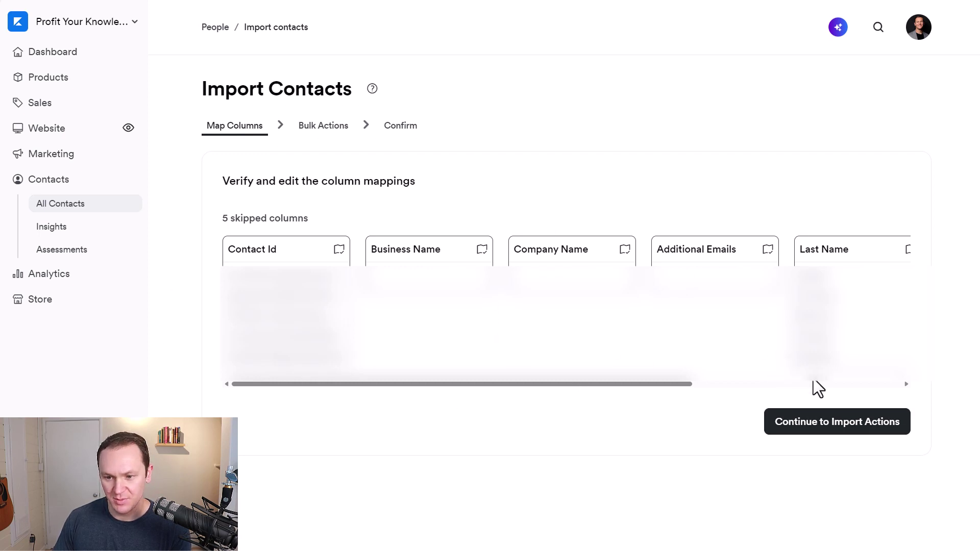
click(855, 430)
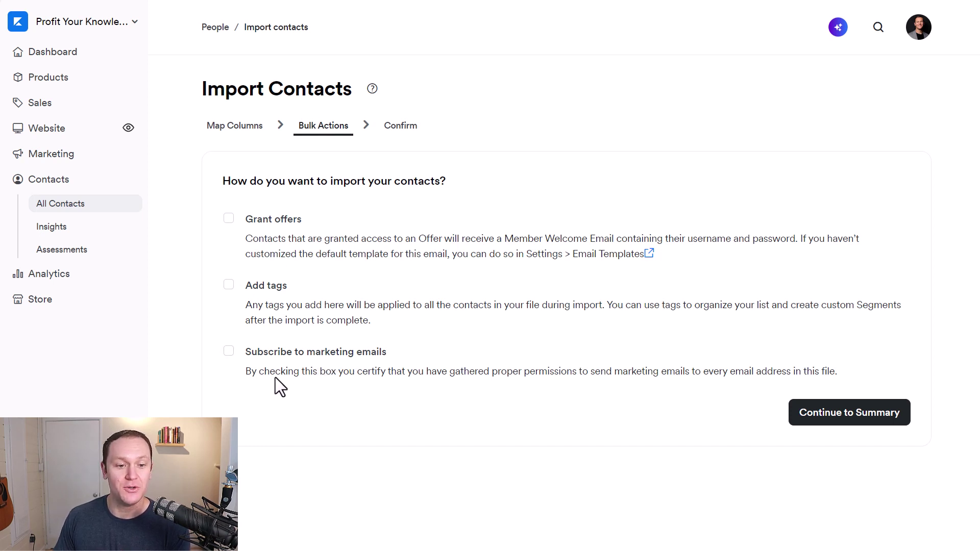
Step: Subscribe the imported contacts to marketing emails and apply a new tag, Coaching Summit Attendees 2024
click(229, 351)
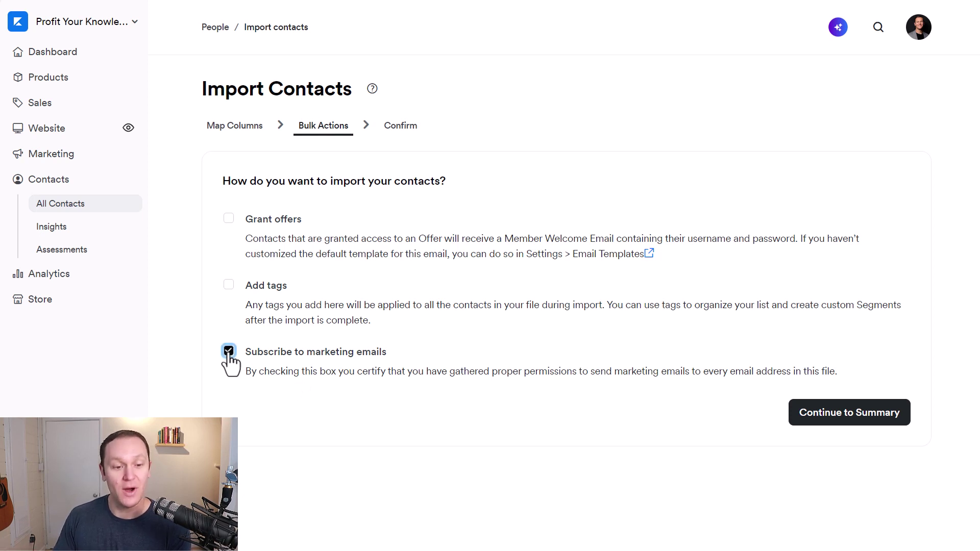
click(229, 288)
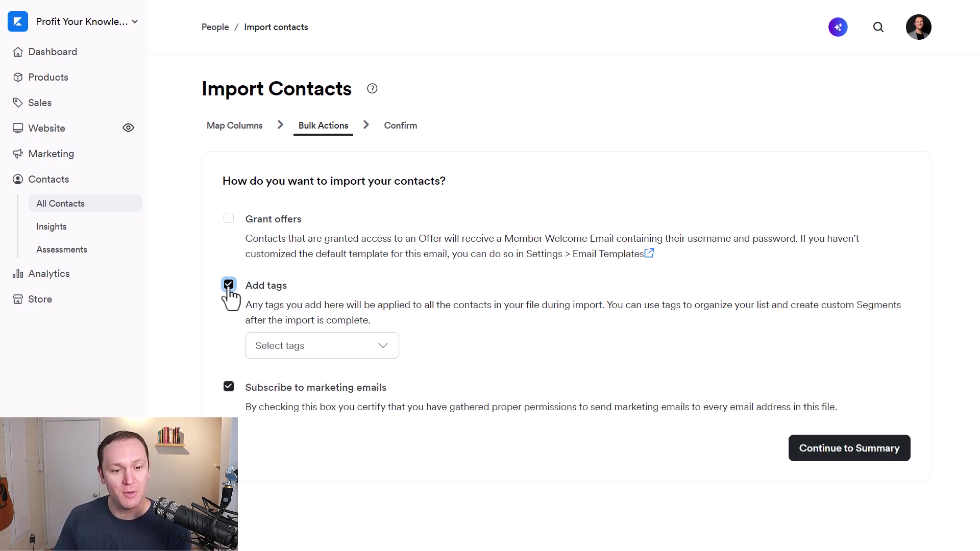
click(288, 345)
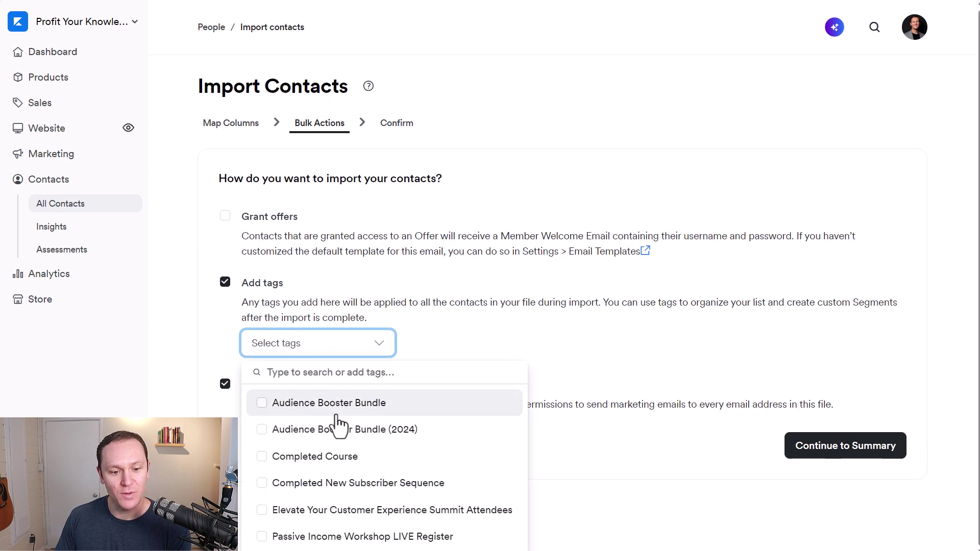
click(377, 377)
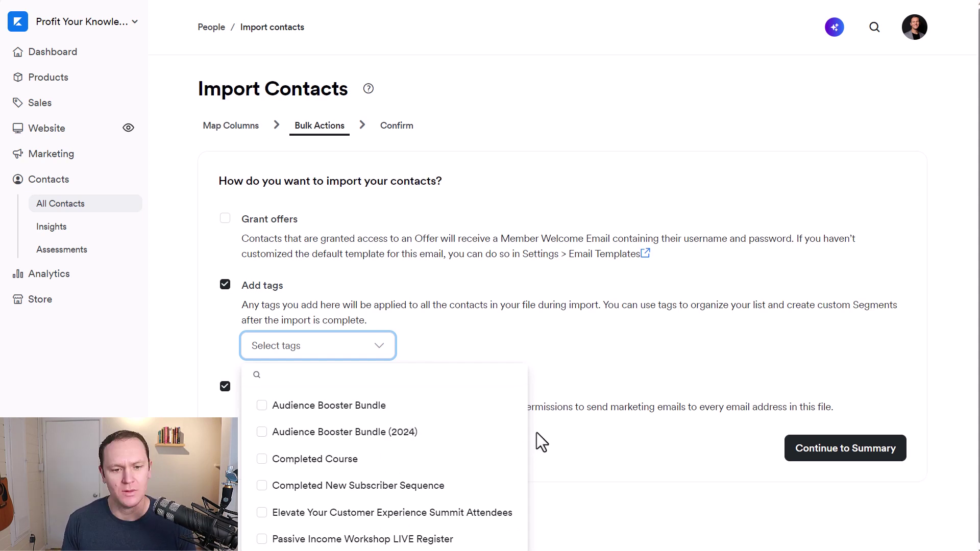
text(Coaching Summit Attendees )
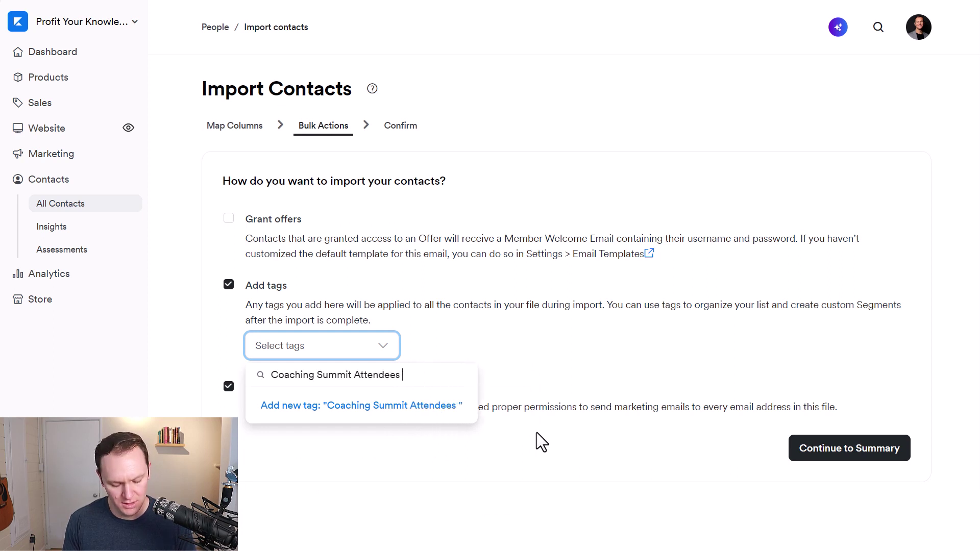
text(2024)
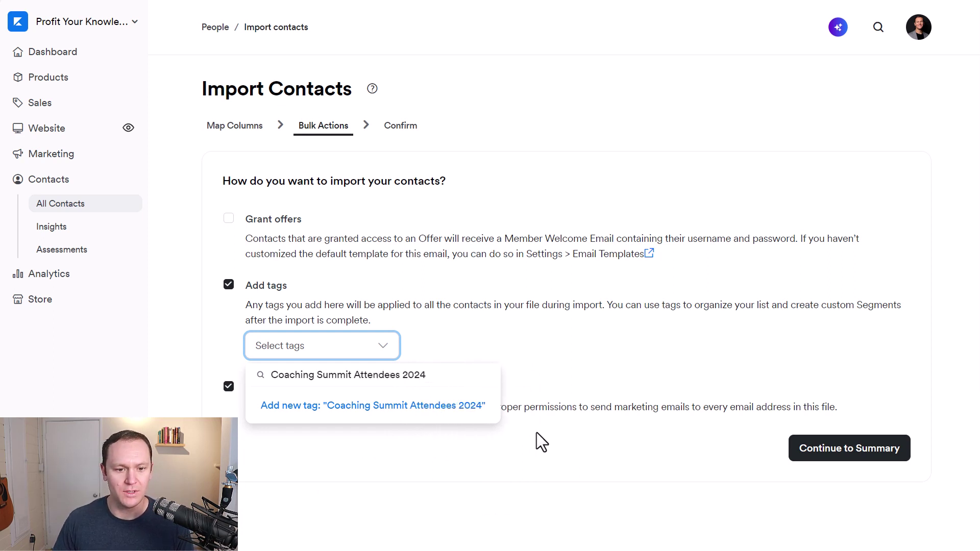
click(358, 409)
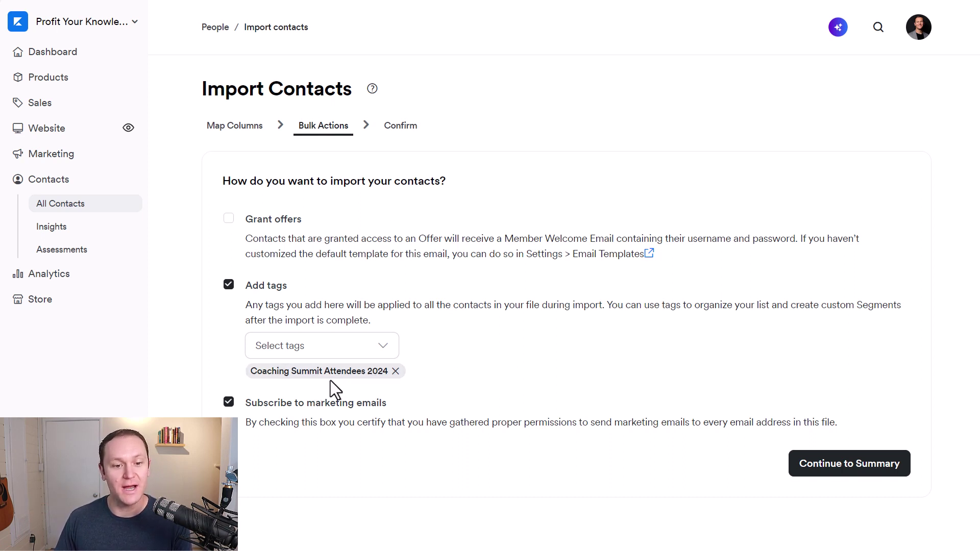
Step: Proceed to the import summary and confirm the contact import
click(843, 475)
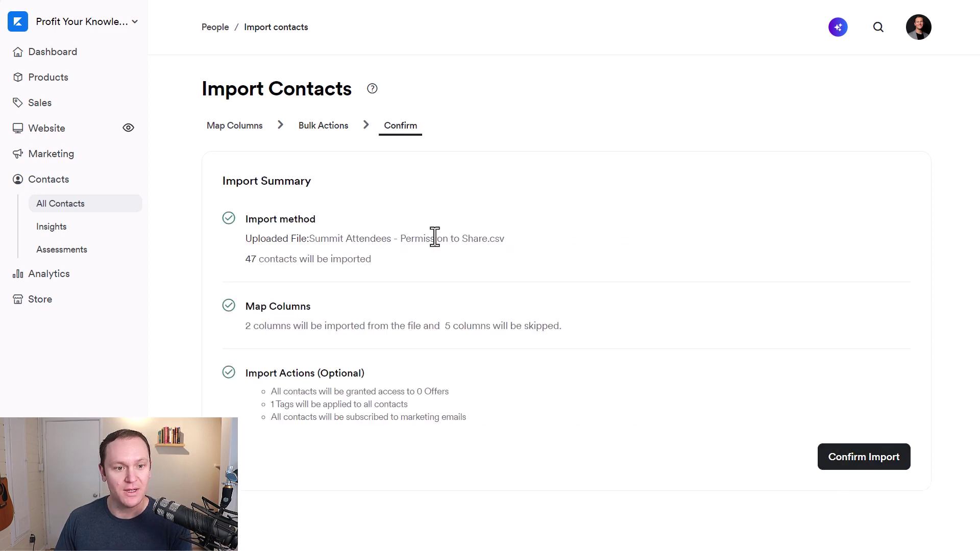
click(876, 461)
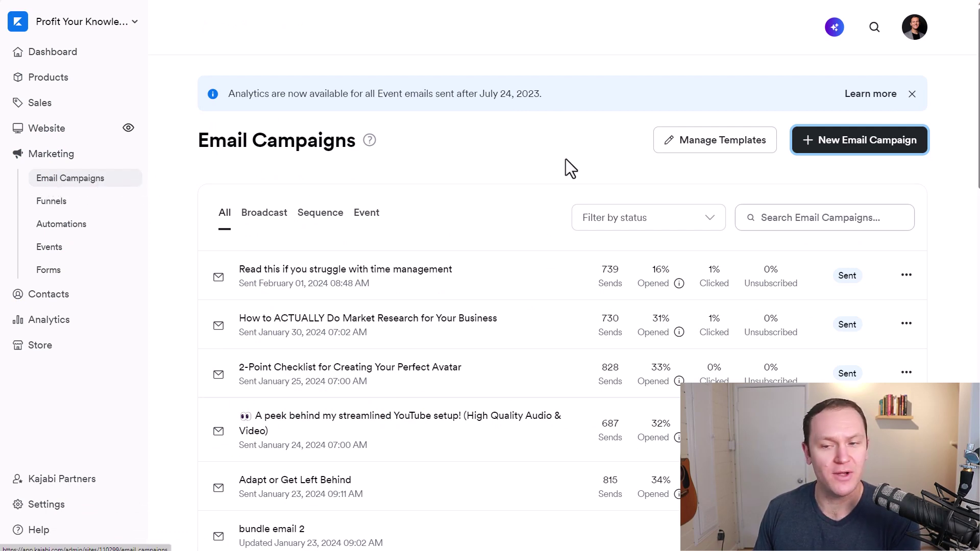
Step: Start a new email campaign of the Email Broadcast type
click(831, 150)
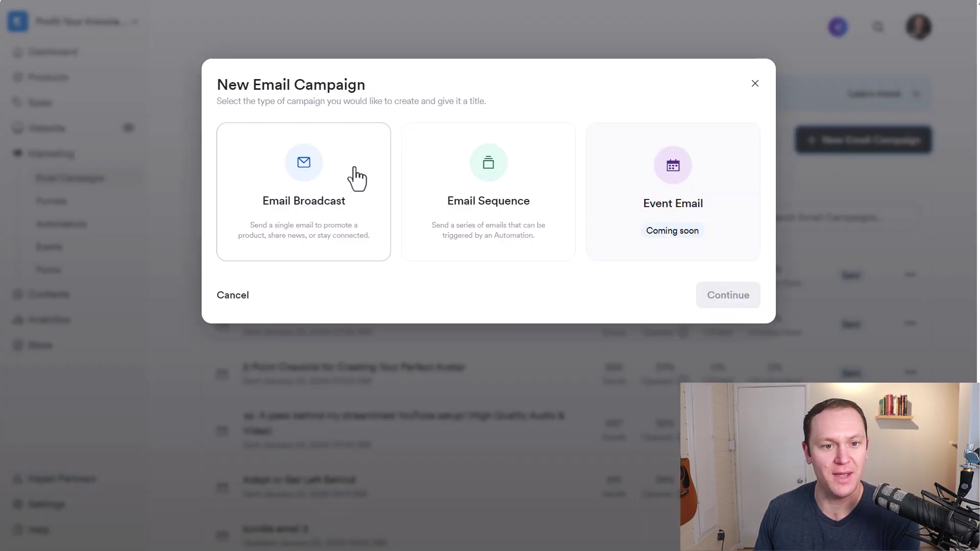
click(326, 179)
click(734, 299)
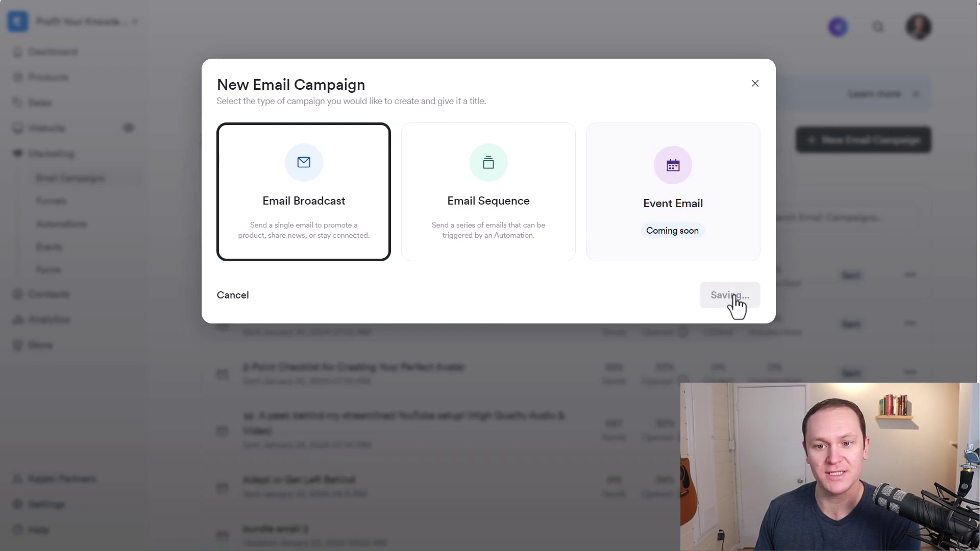
Step: Create the broadcast from the saved Weekly Broadcasts template with the title Welcome
scroll(661, 280, down, 8)
scroll(664, 280, up, 1)
scroll(664, 280, up, 7)
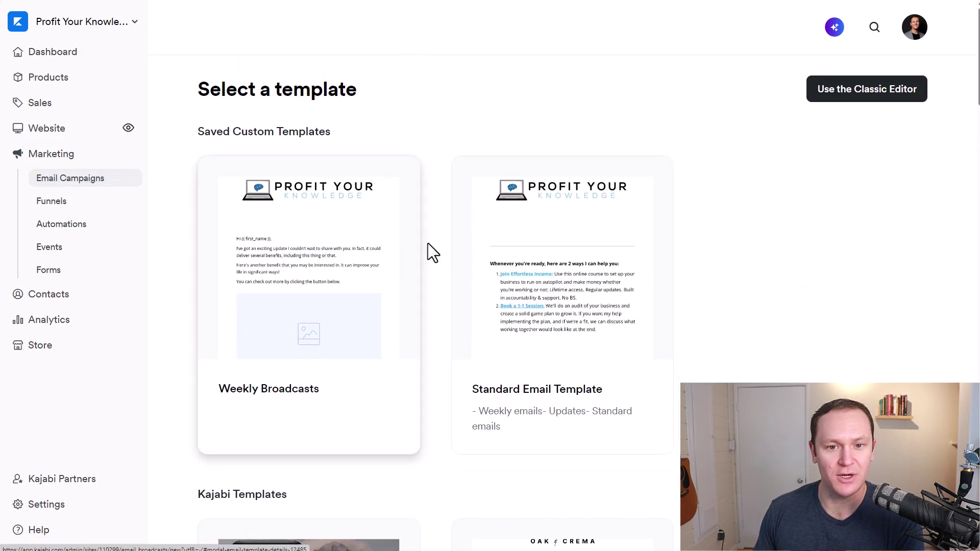
click(313, 278)
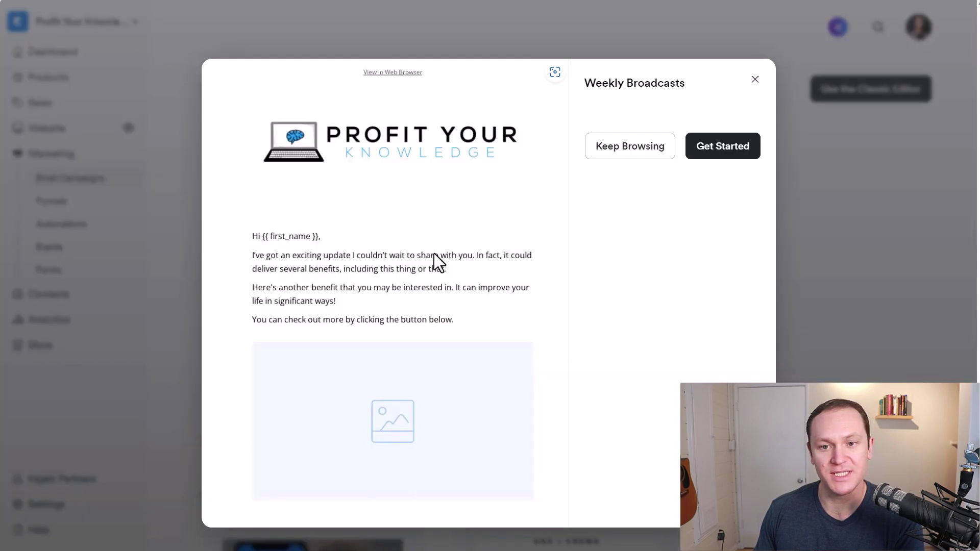
click(697, 153)
click(687, 165)
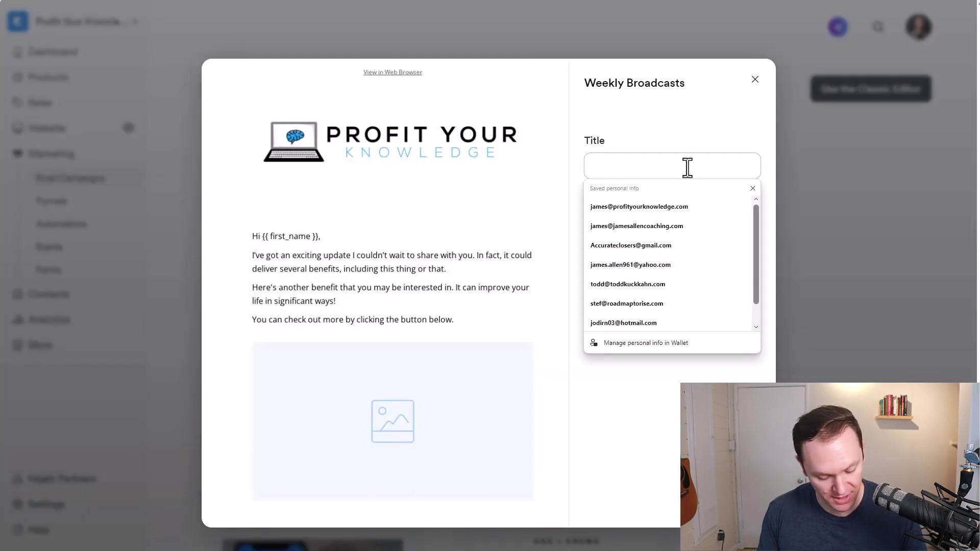
text(Welcome)
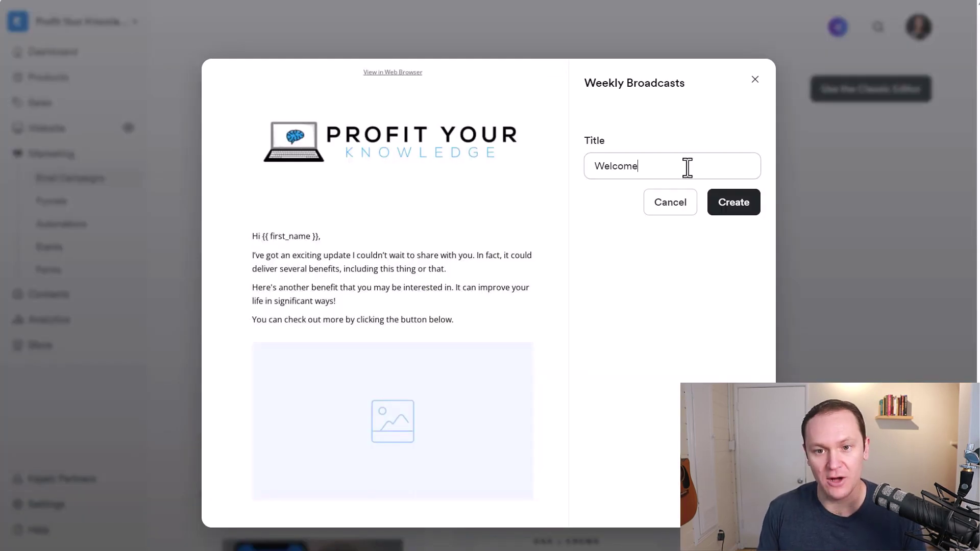
click(737, 204)
Step: Target the broadcast at a custom segment of contacts that have any of these tags: Coaching Summit Attendees 2024
click(611, 228)
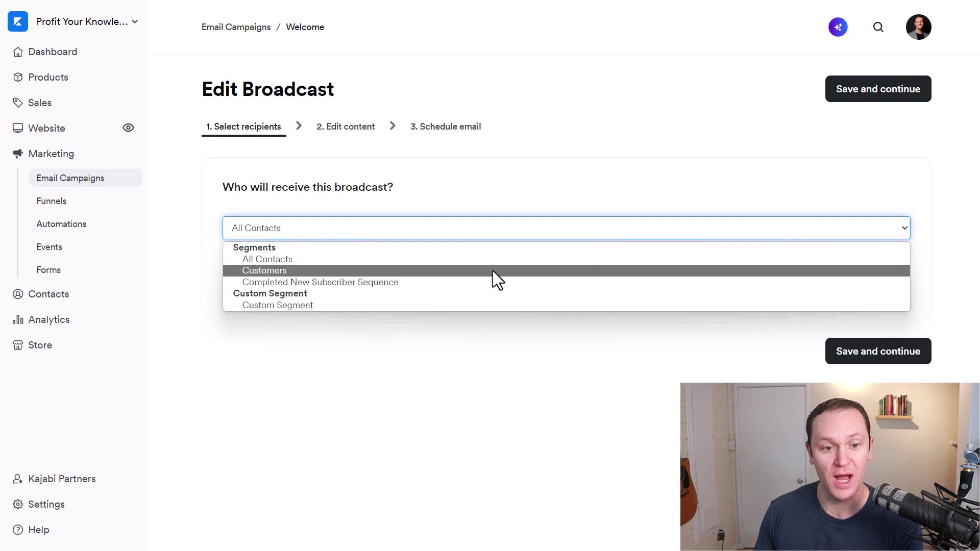
click(431, 305)
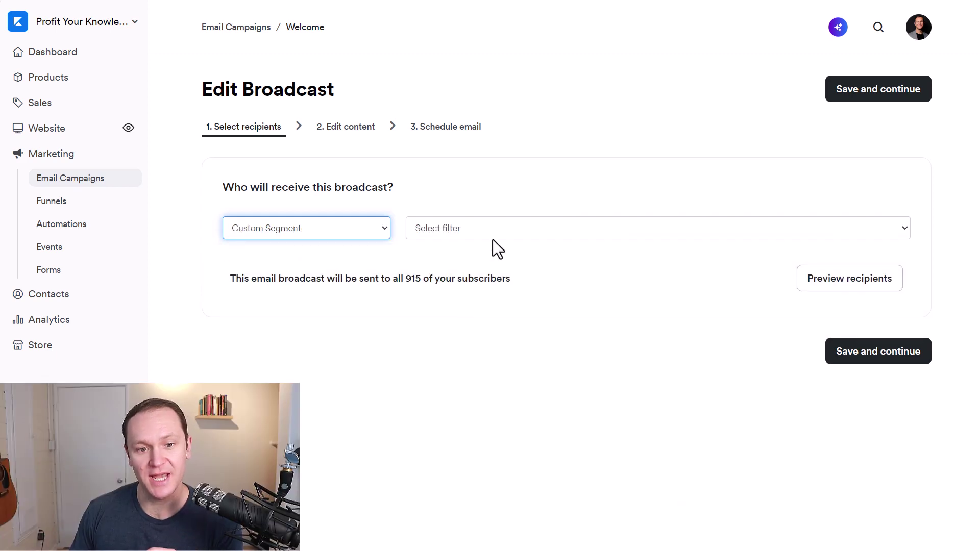
click(505, 227)
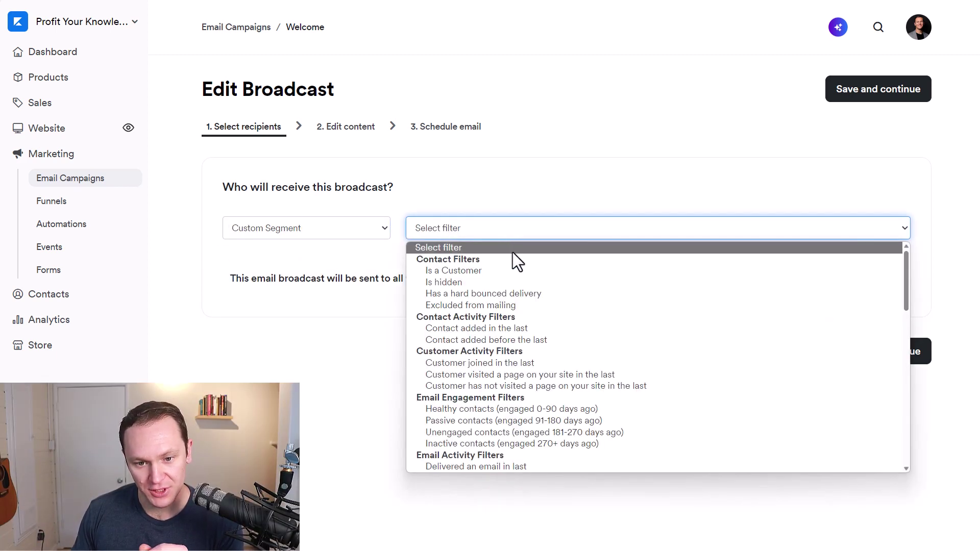
scroll(528, 306, down, 3)
scroll(531, 309, down, 8)
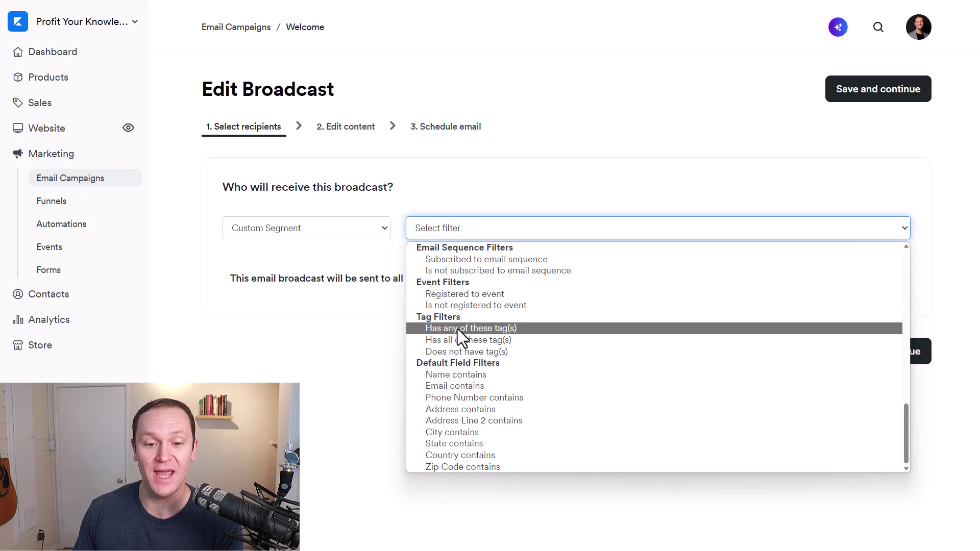
click(458, 330)
click(808, 228)
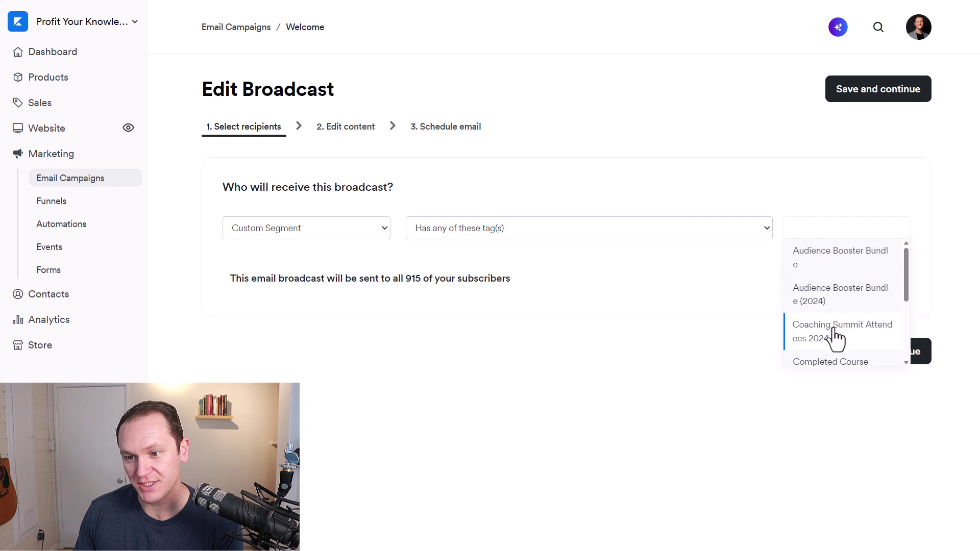
click(835, 331)
click(885, 249)
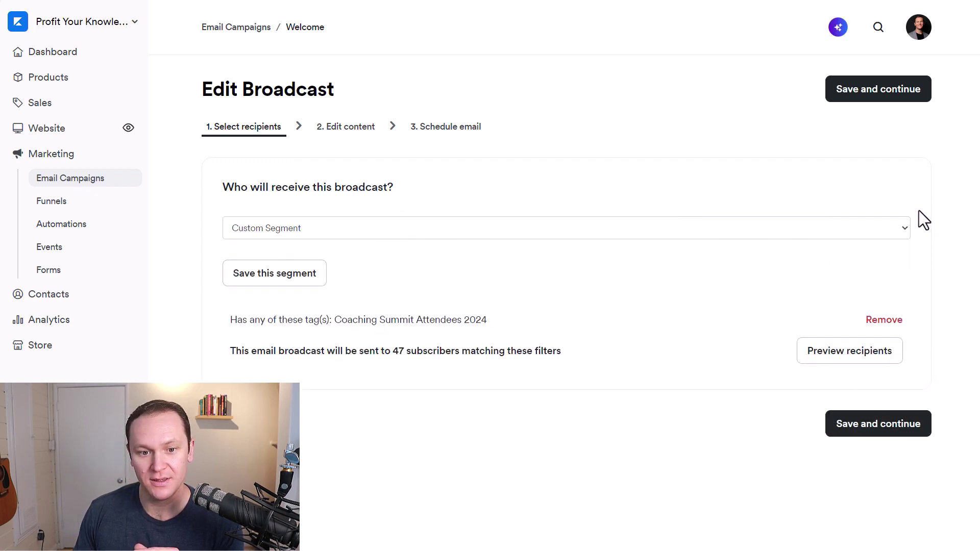
Step: Check the subscriber count matching the filter, save the recipients and continue to the content stage
drag(393, 351, 577, 352)
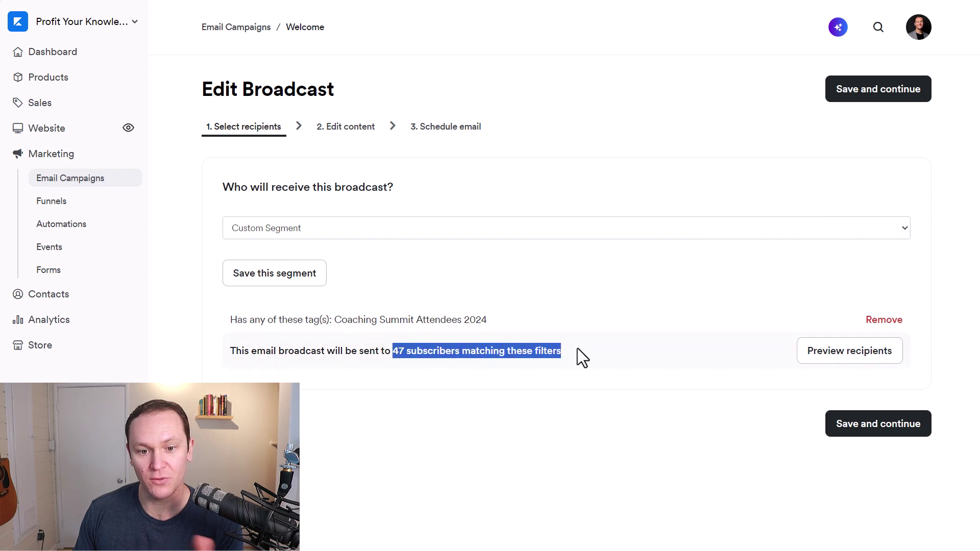
click(604, 410)
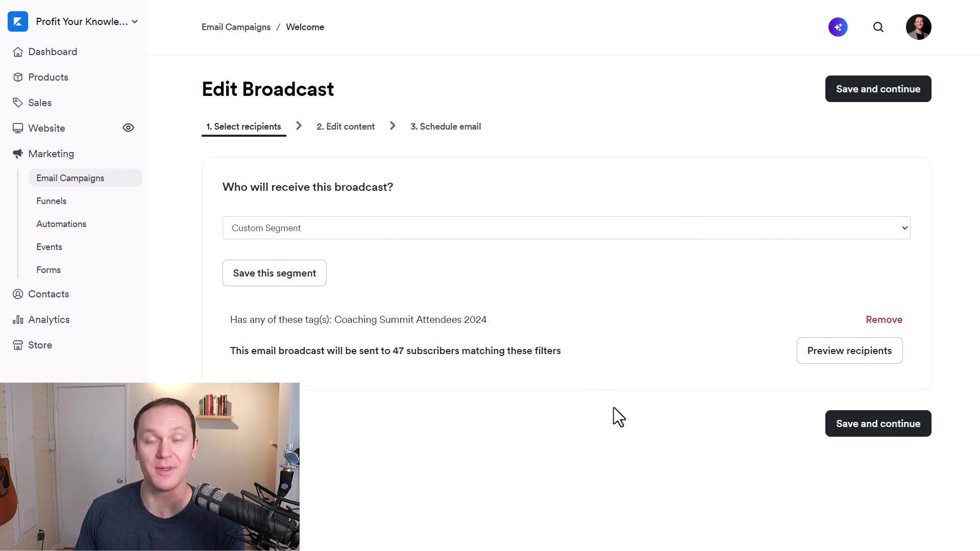
click(871, 431)
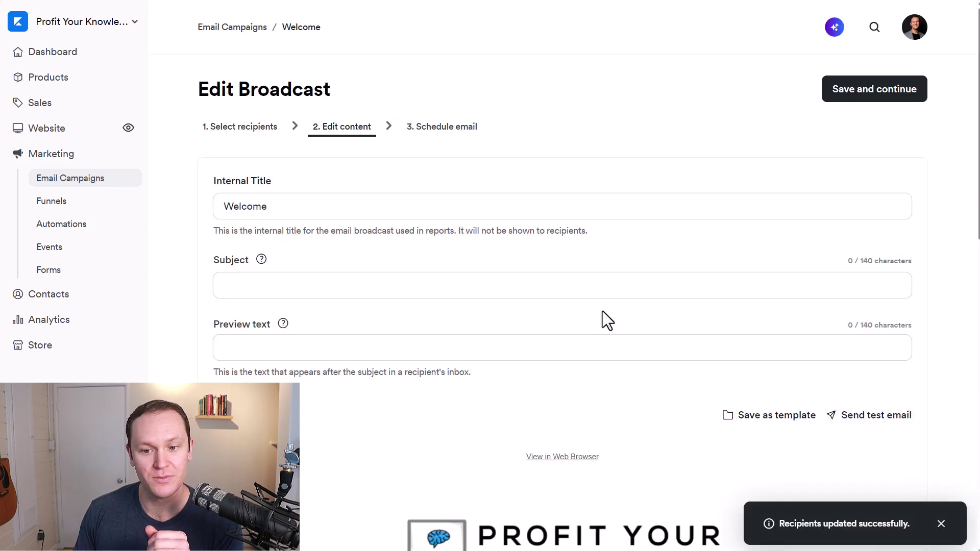
Step: Look over the broadcast's subject, preview text and template content, and open the email content for editing
scroll(595, 319, down, 6)
scroll(436, 323, up, 6)
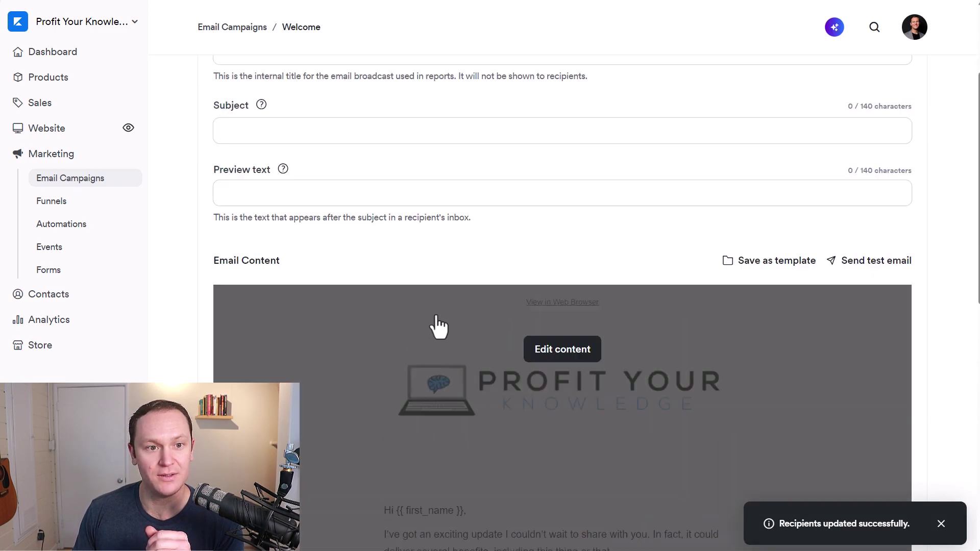
scroll(306, 229, down, 1)
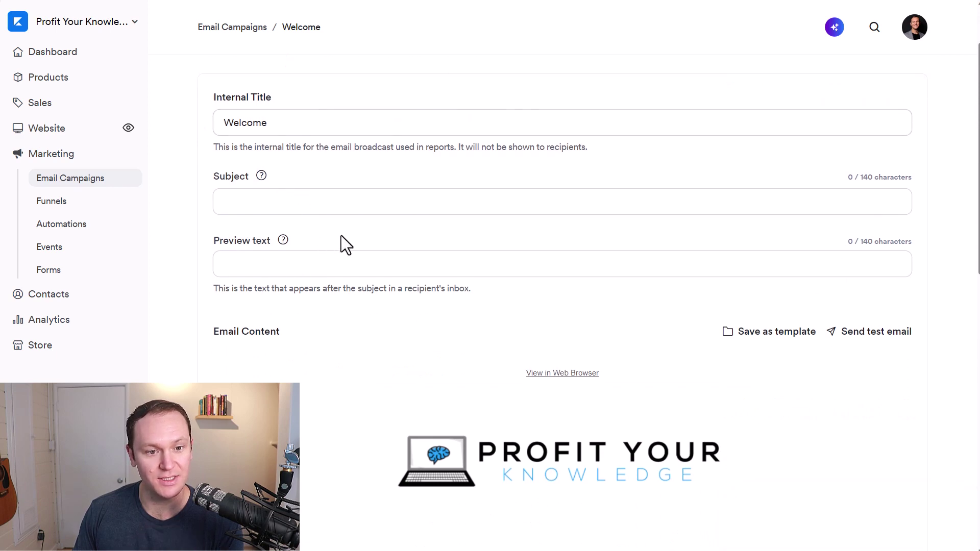
scroll(357, 245, down, 6)
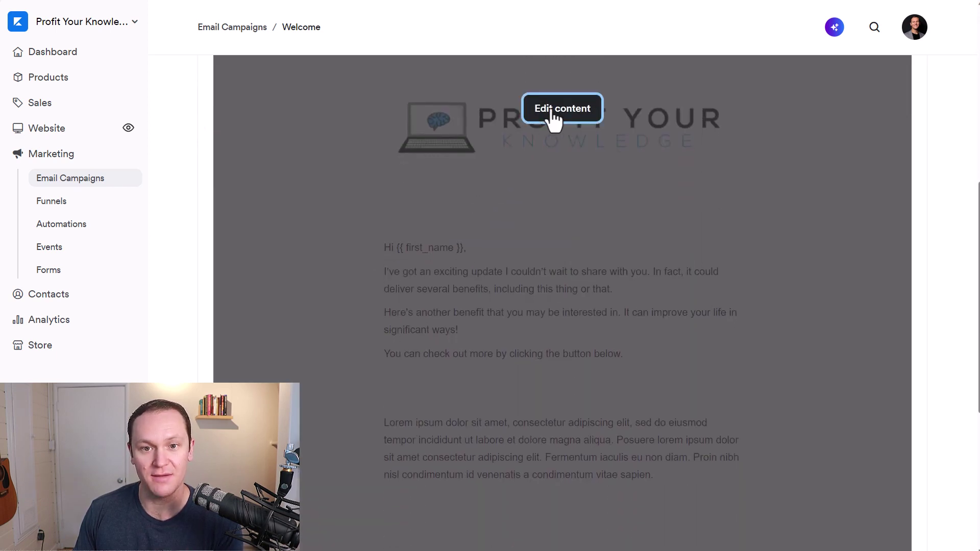
click(545, 116)
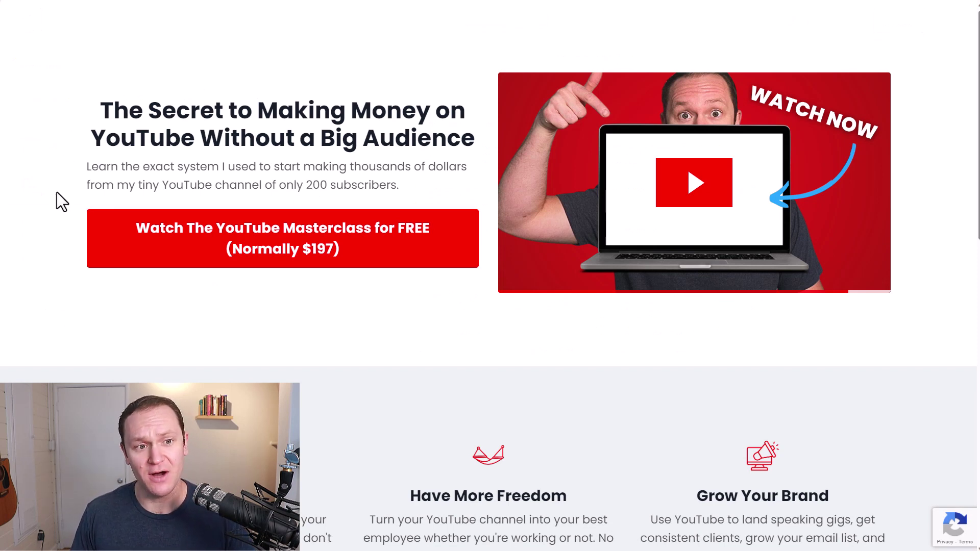
Step: Read the description beneath the headline on the YouTube Masterclass landing page
drag(71, 163, 409, 182)
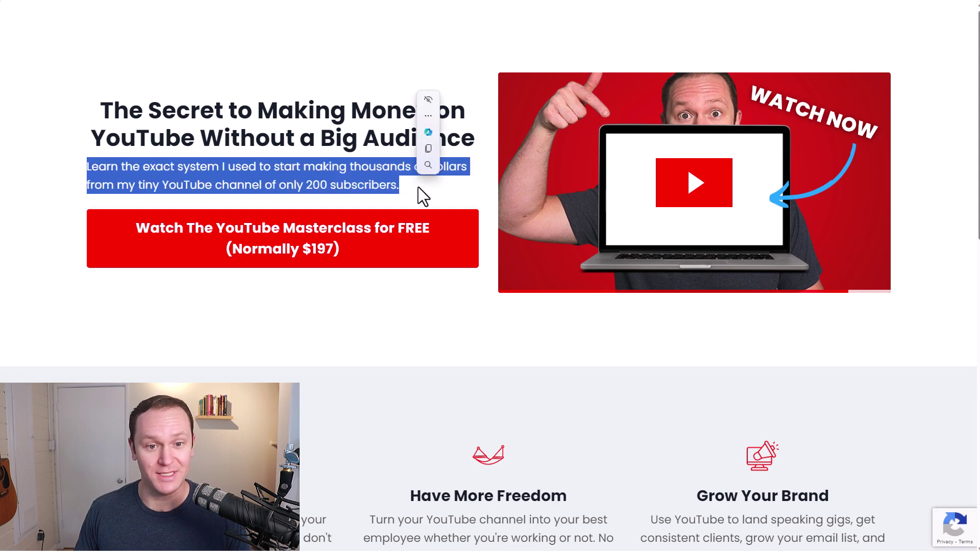
click(418, 186)
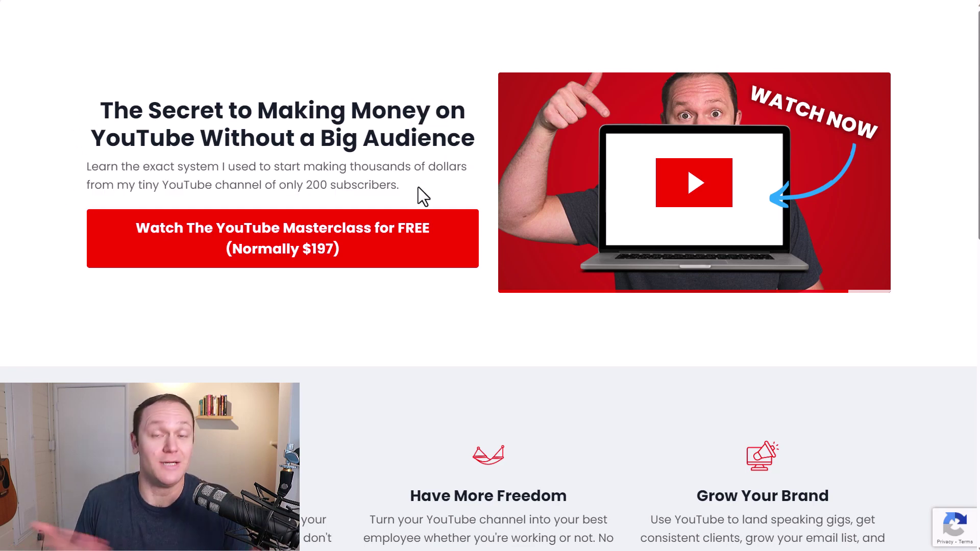
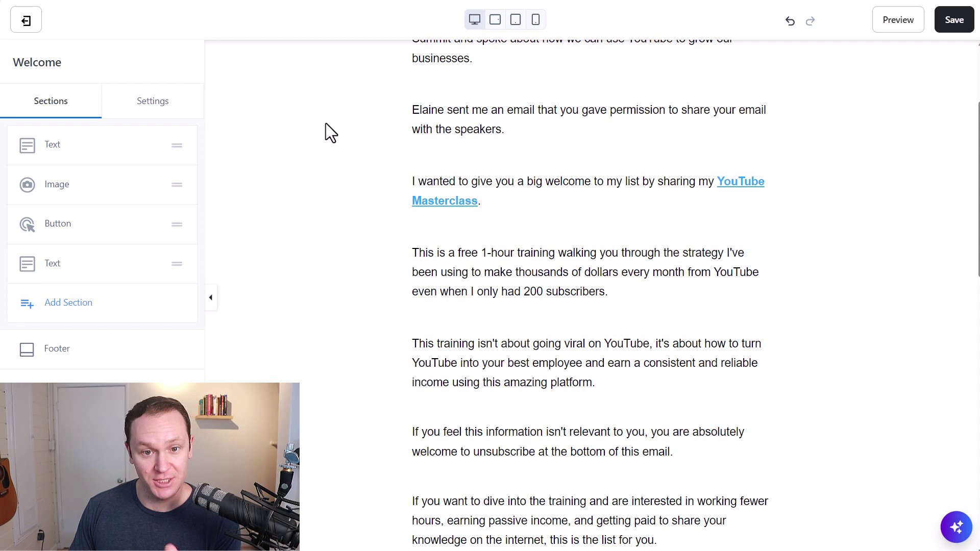
Step: Review the welcome email's body text and remove the extra blank line above the closing "Regardless" paragraph
scroll(326, 124, down, 2)
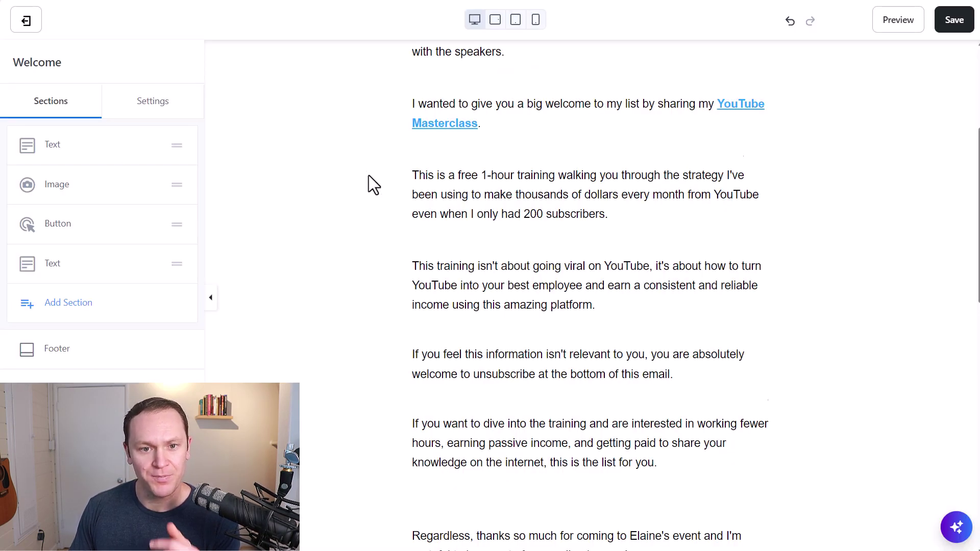
scroll(362, 173, down, 3)
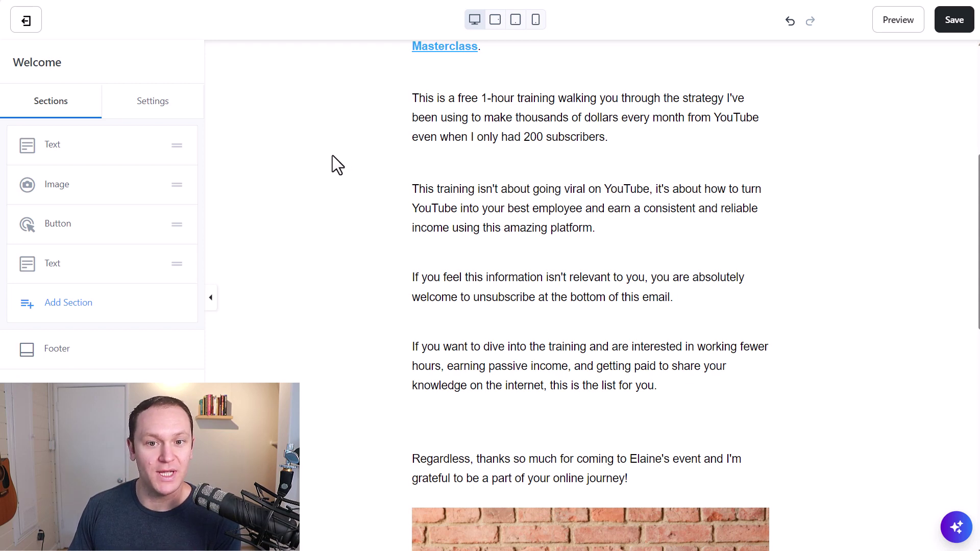
scroll(333, 156, down, 2)
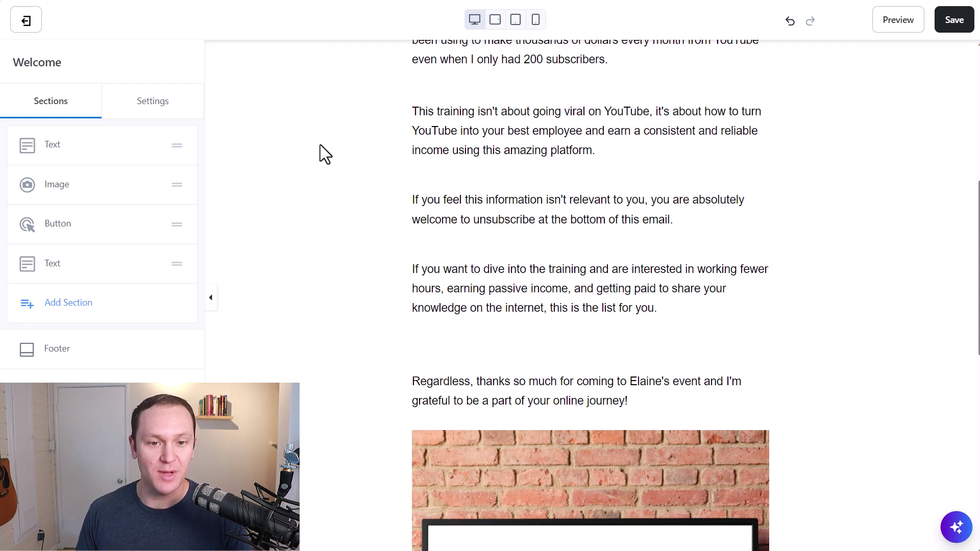
scroll(320, 145, down, 4)
scroll(346, 160, up, 2)
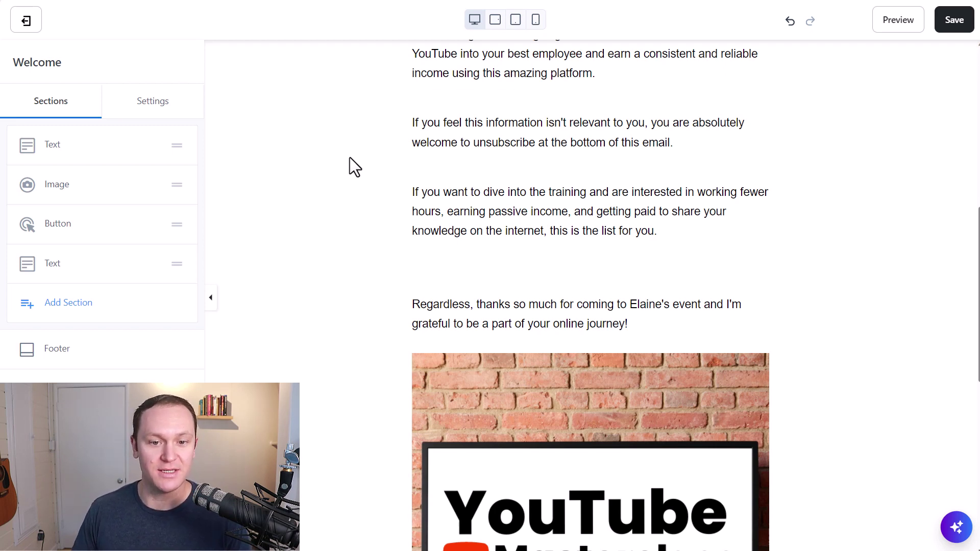
click(416, 219)
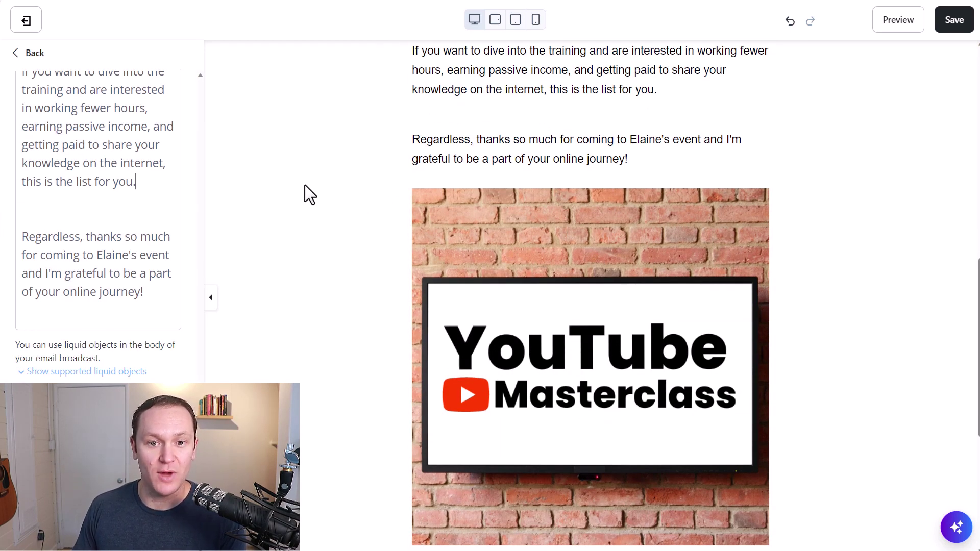
Step: Examine the YouTube Masterclass image and its link URL, the call-to-action button, the sign-off and the email's opening
scroll(308, 193, down, 2)
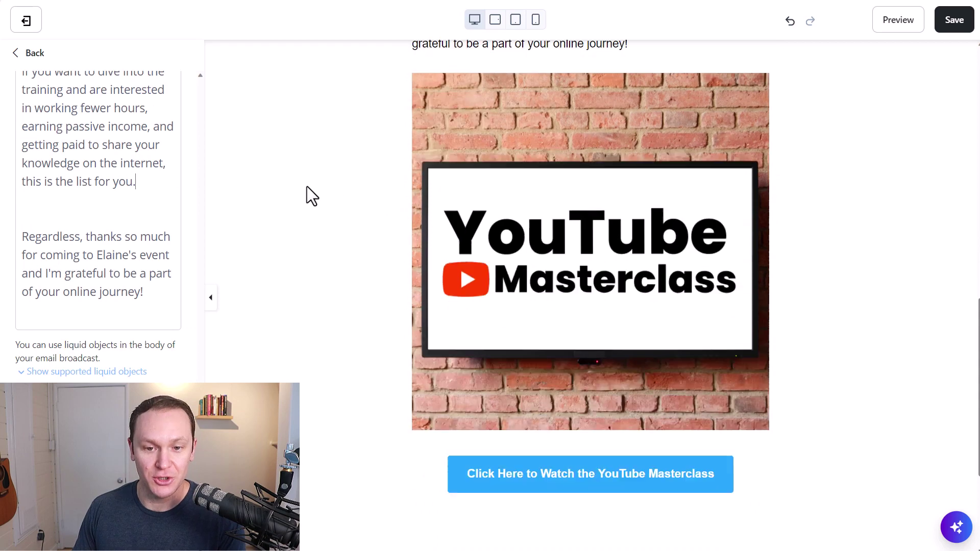
scroll(448, 277, up, 1)
scroll(543, 202, down, 3)
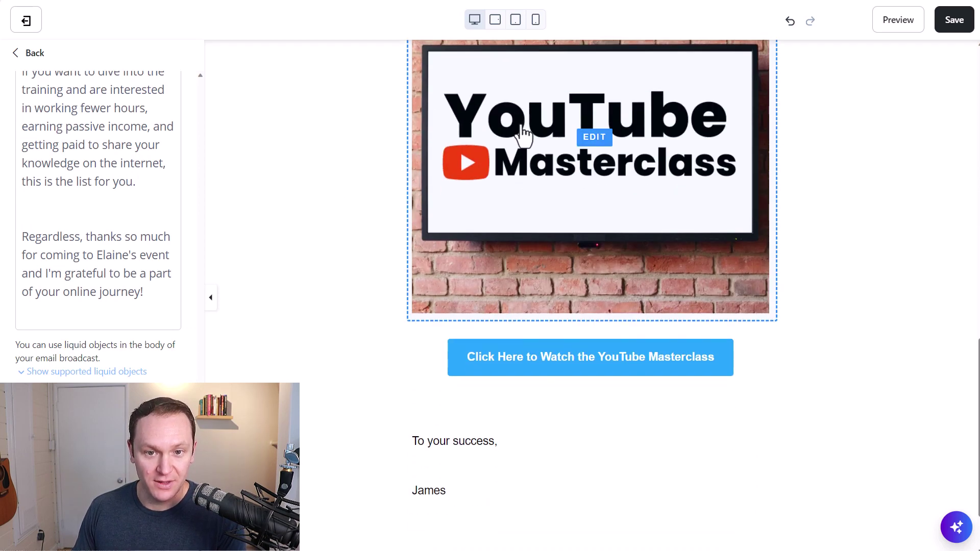
click(444, 160)
drag(72, 302, 216, 297)
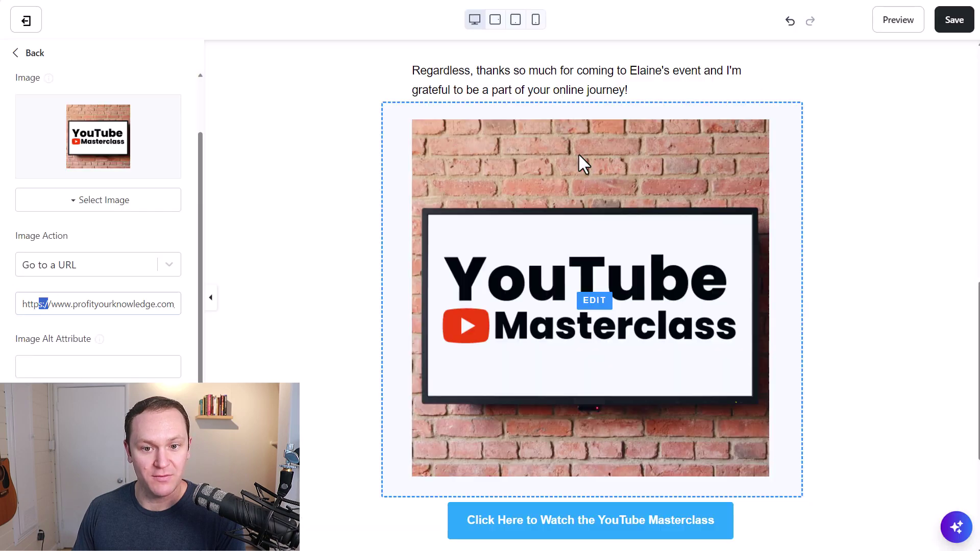
scroll(578, 152, down, 5)
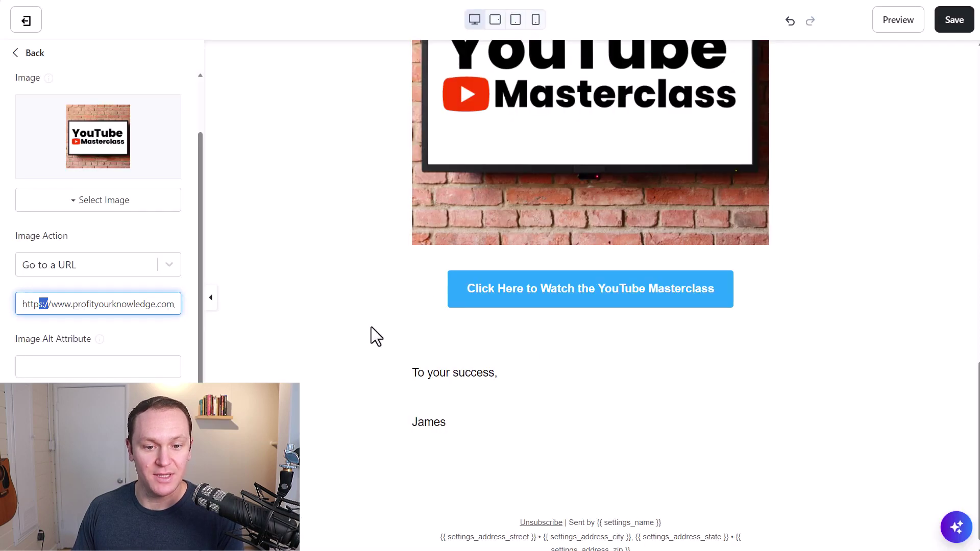
scroll(391, 330, down, 1)
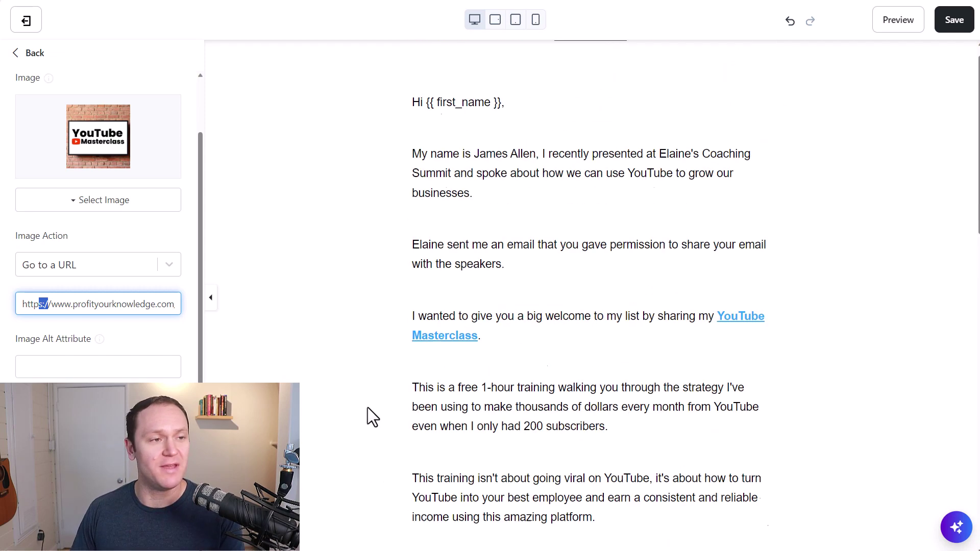
scroll(367, 407, up, 1)
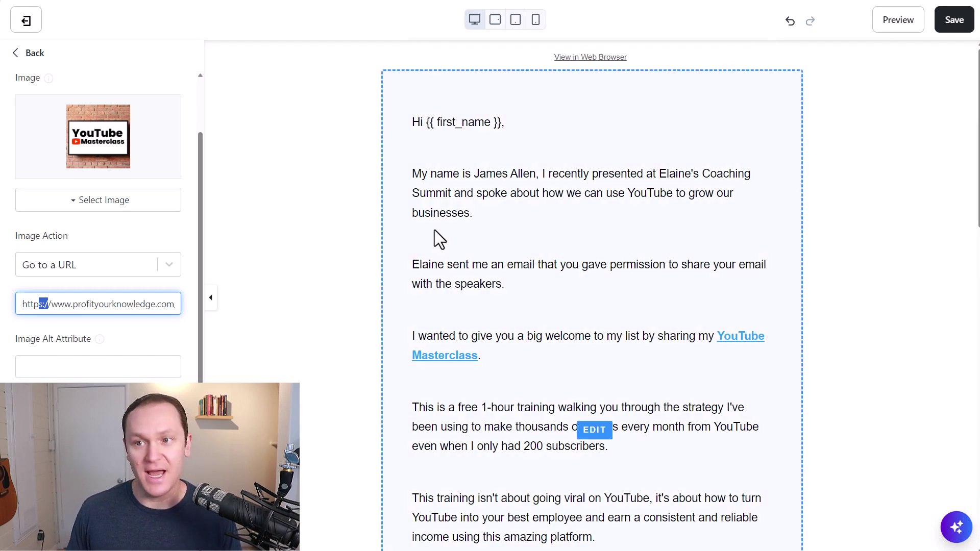
Step: Save the email content and exit the editor to check the broadcast's internal title, subject and preview text
click(949, 28)
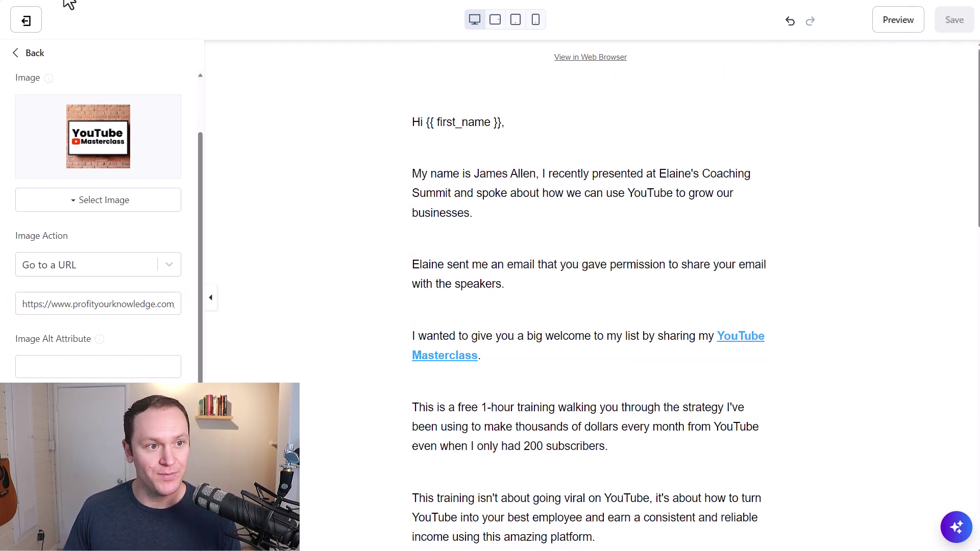
click(26, 25)
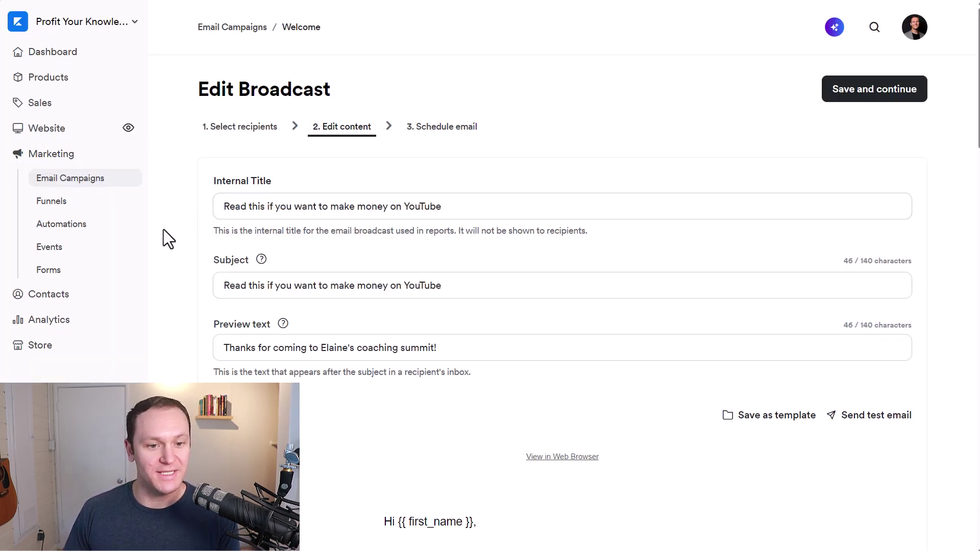
scroll(164, 234, down, 2)
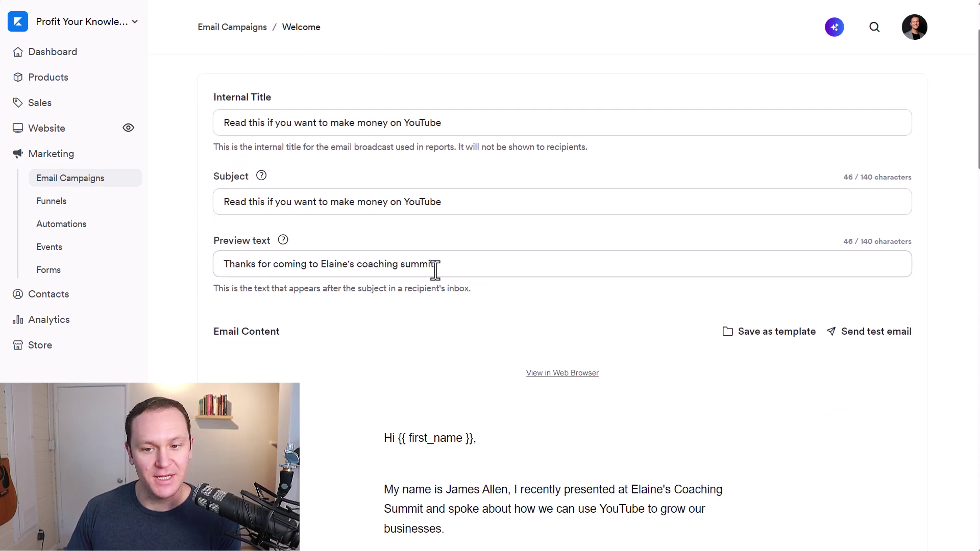
scroll(678, 269, up, 2)
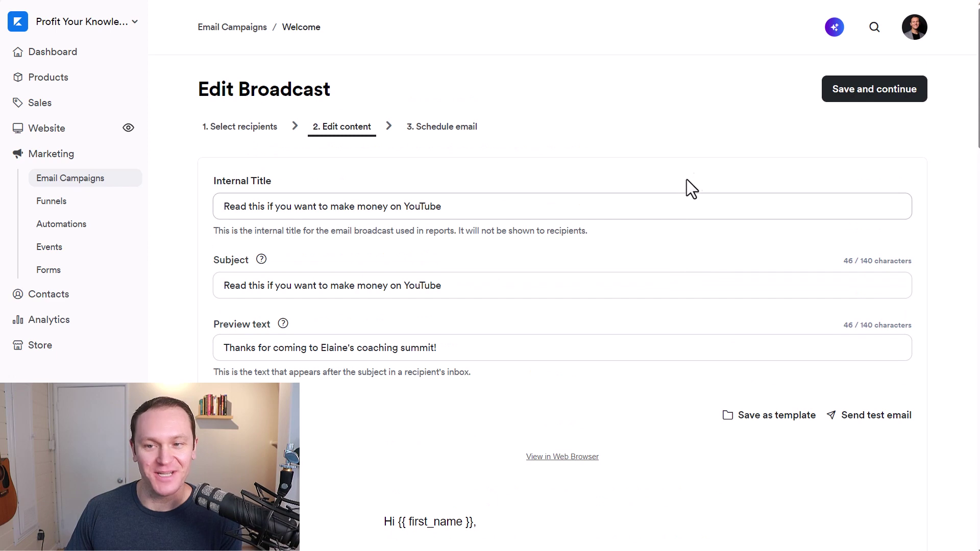
Step: Save the broadcast details, continue to scheduling and confirm the email with the Send right now option
click(869, 105)
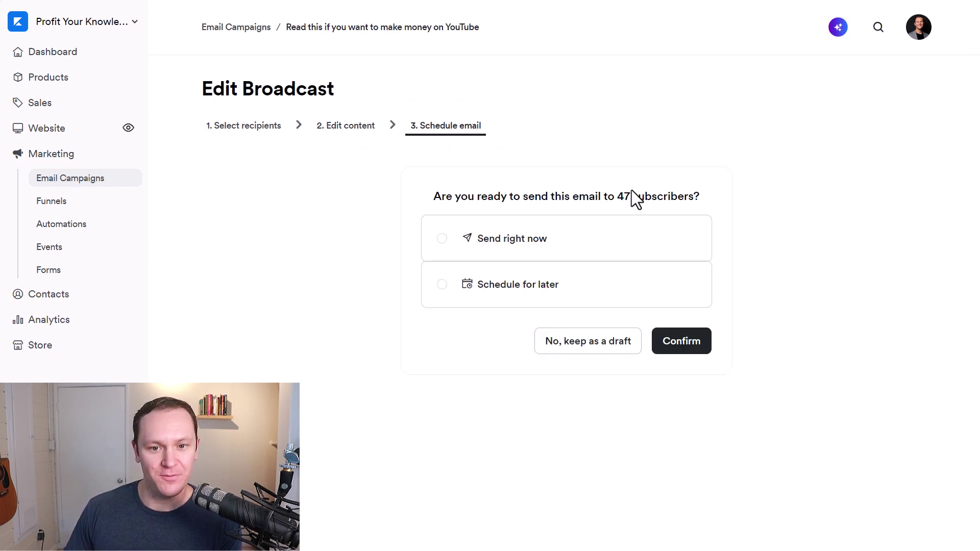
click(442, 239)
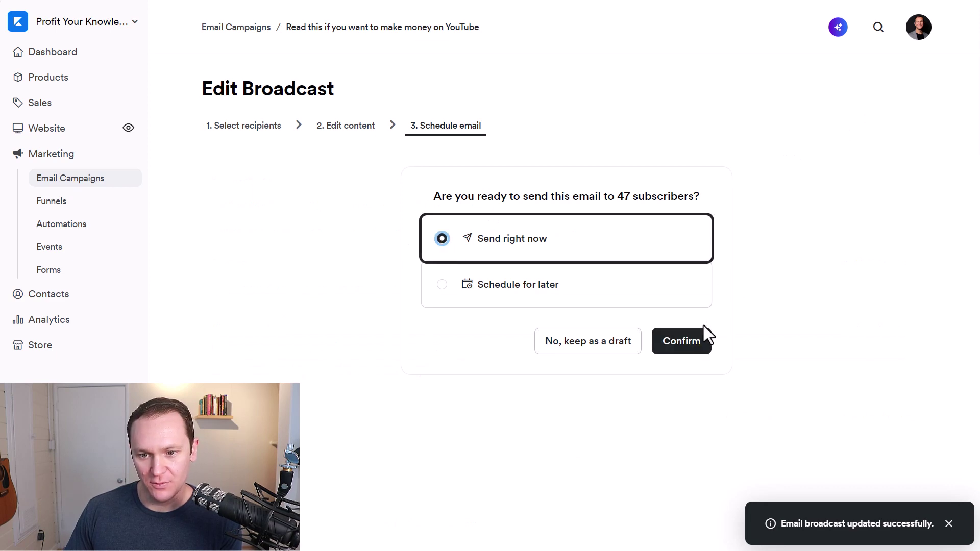
click(688, 350)
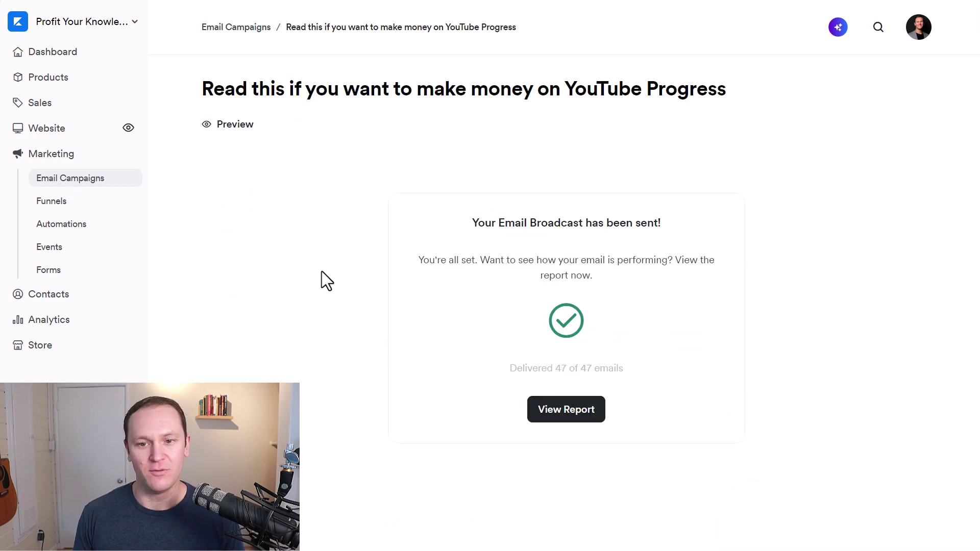